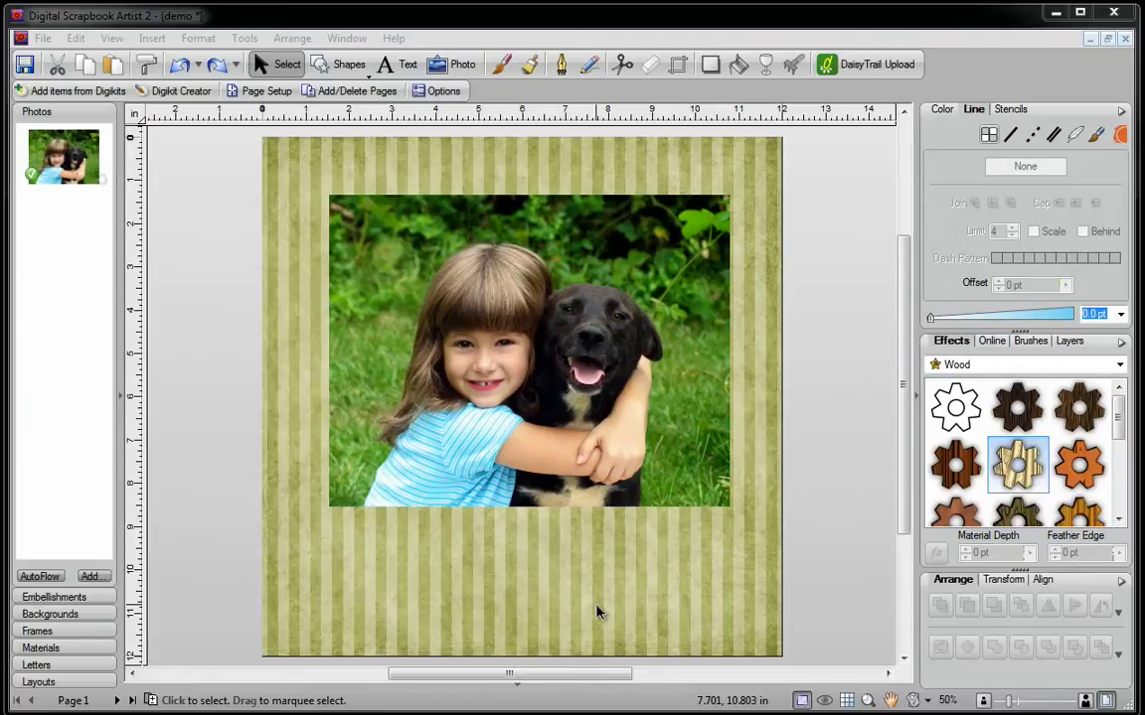
Step: Select the girl-and-dog photo on the striped page to reveal its photo context toolbar
{"action": "left_click", "coordinate": [697, 415]}
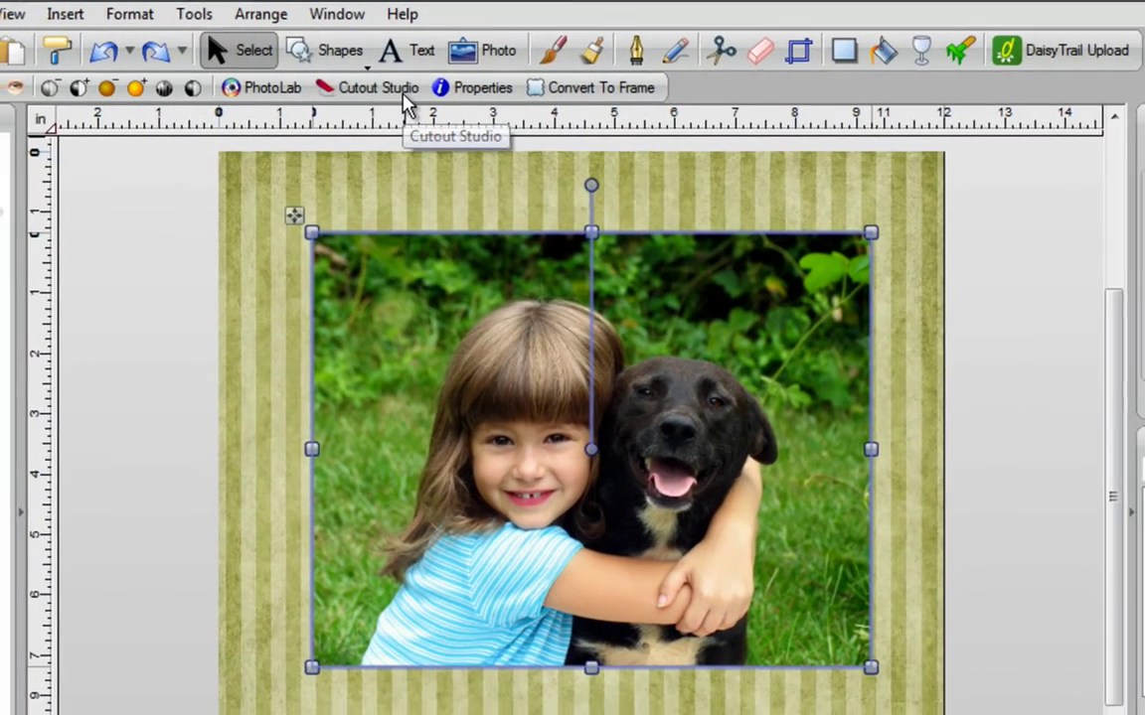
Step: Load the girl-and-dog photo into Cutout Studio and let image analysis finish
{"action": "left_click", "coordinate": [402, 94]}
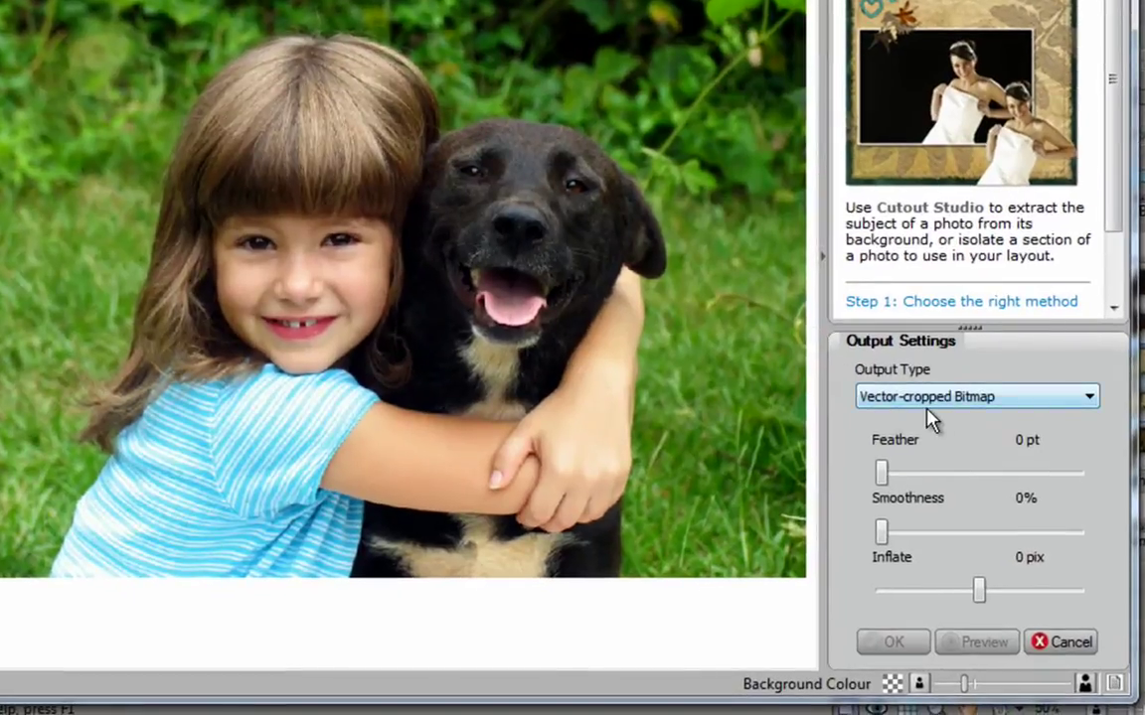
{"action": "left_click", "coordinate": [628, 462]}
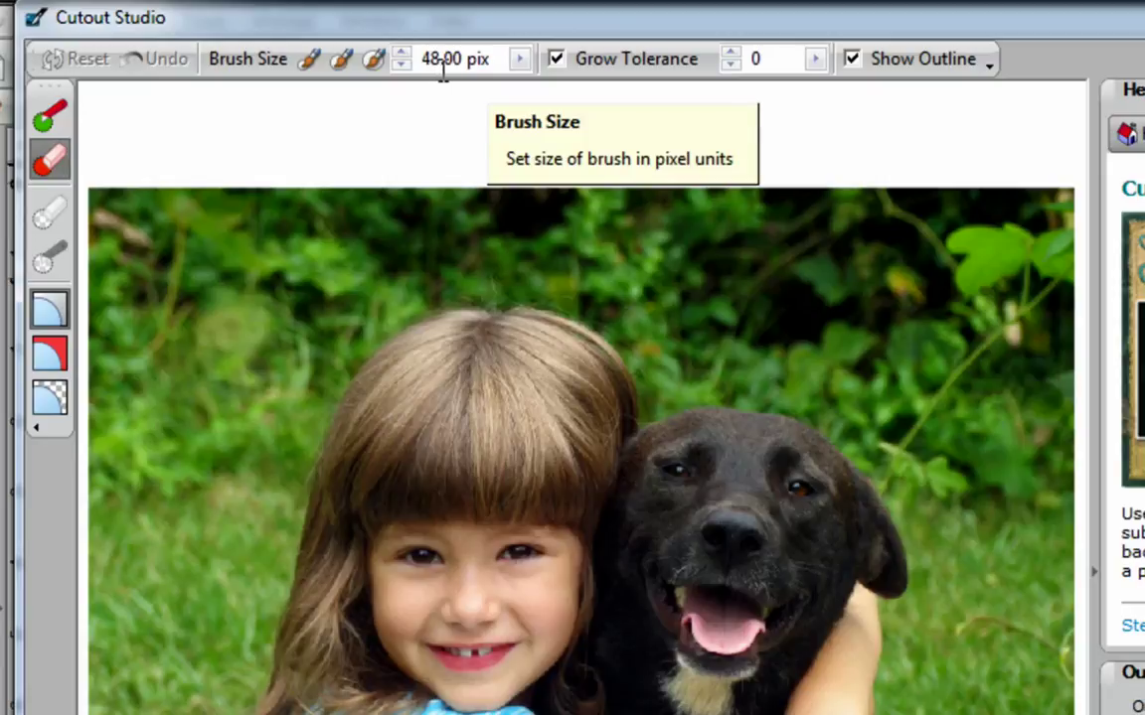
Step: Set the cutout brush size to 12.00 pix after trying a larger size
{"action": "left_click", "coordinate": [518, 59]}
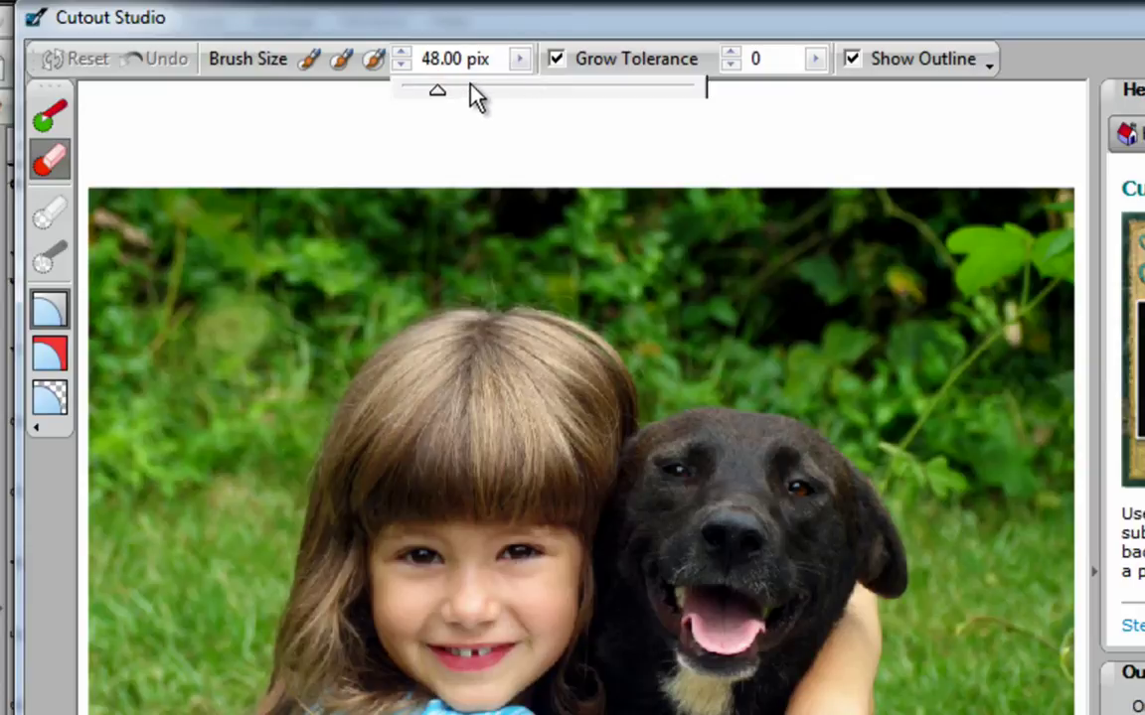
{"action": "mouse_move", "coordinate": [434, 87]}
{"action": "left_mouse_down"}
{"action": "mouse_move", "coordinate": [493, 89]}
{"action": "mouse_move", "coordinate": [434, 89]}
{"action": "left_mouse_up"}
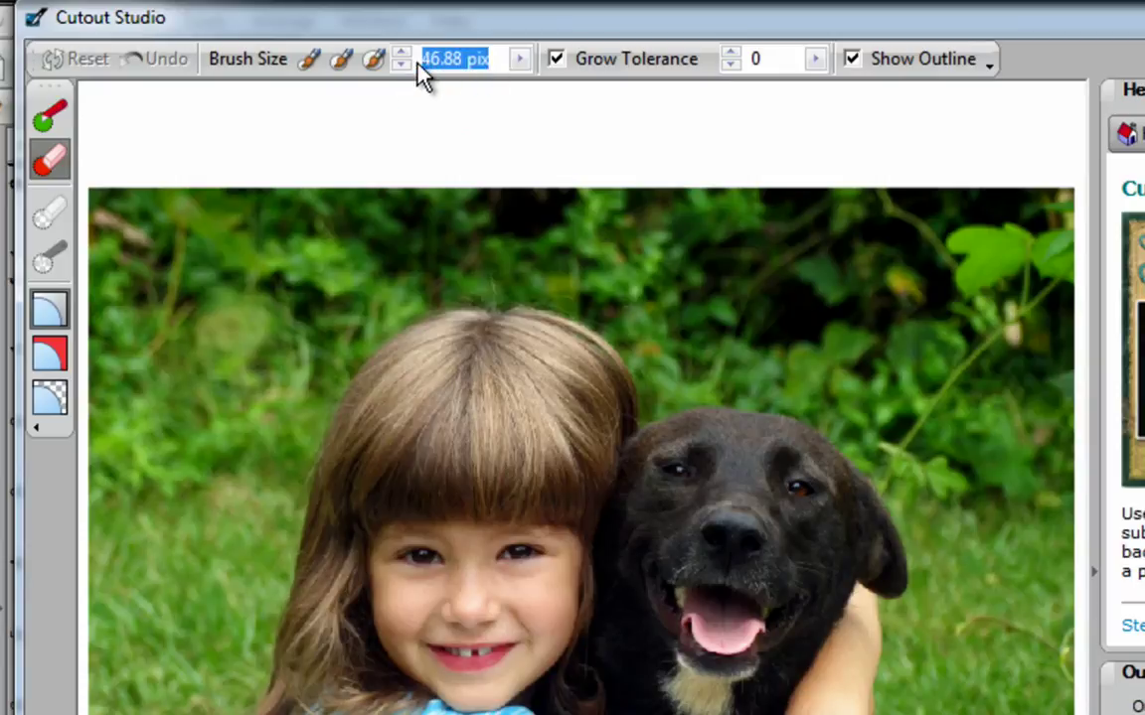
{"action": "type", "text": "12"}
{"action": "key", "text": "Return"}
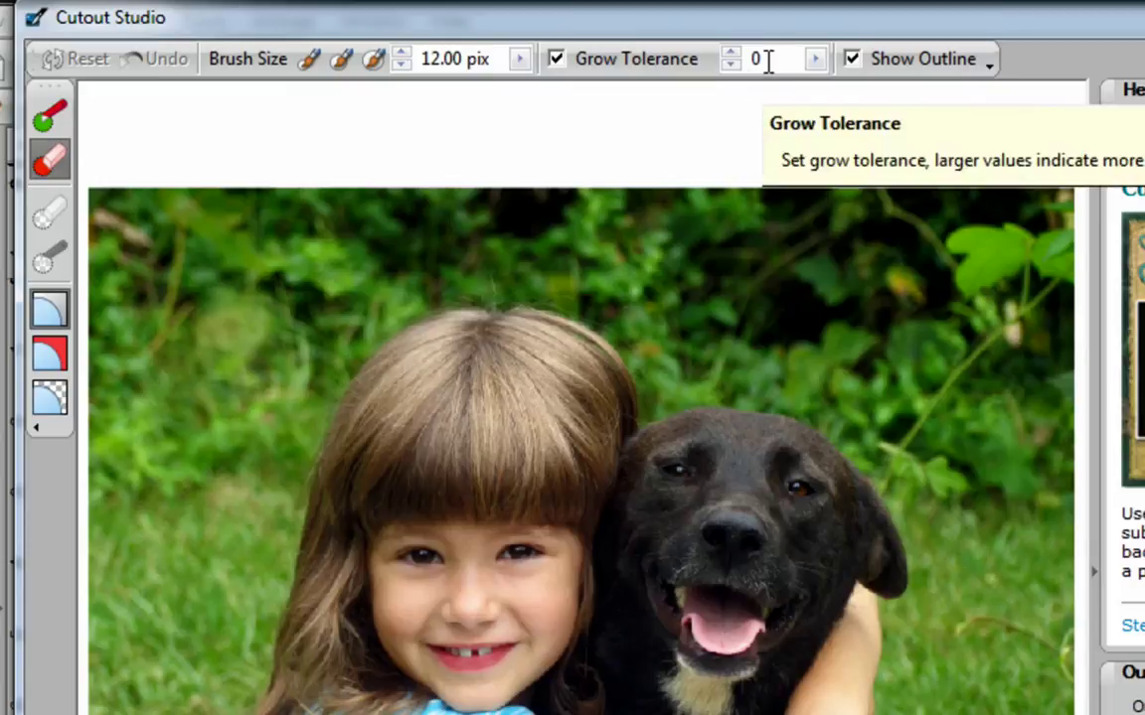
{"action": "left_click", "coordinate": [675, 92]}
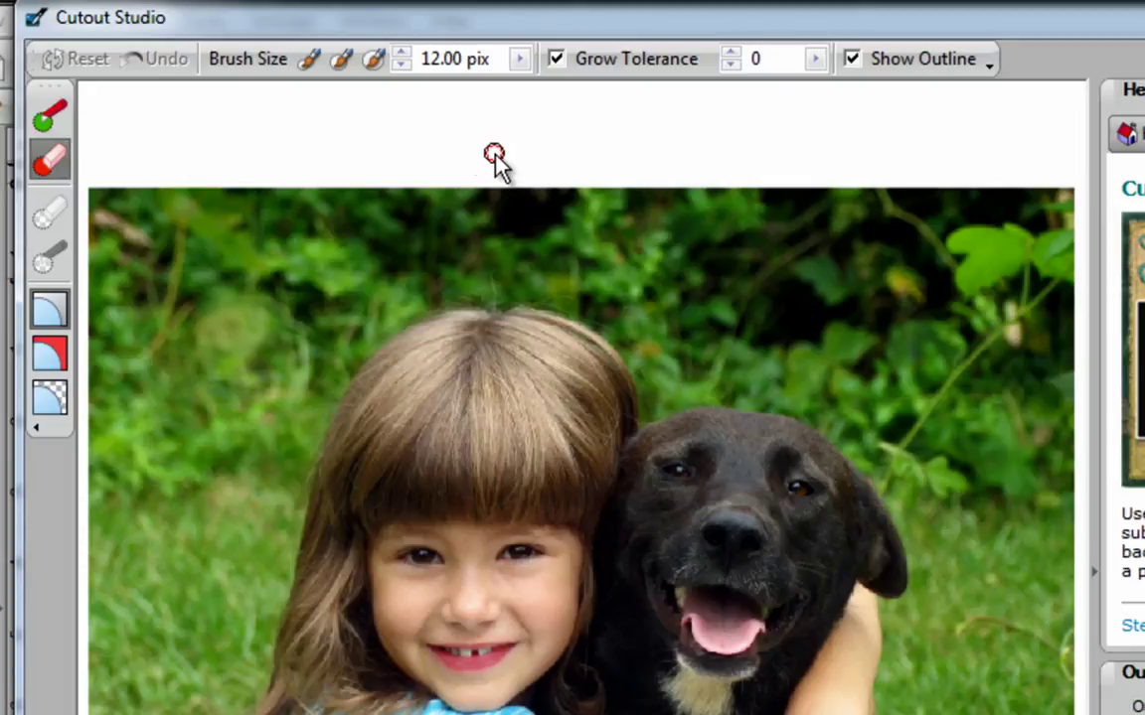
Step: Paint a trial Erase stroke down the greenery left of the girl and view it tinted
{"action": "left_click", "coordinate": [341, 164]}
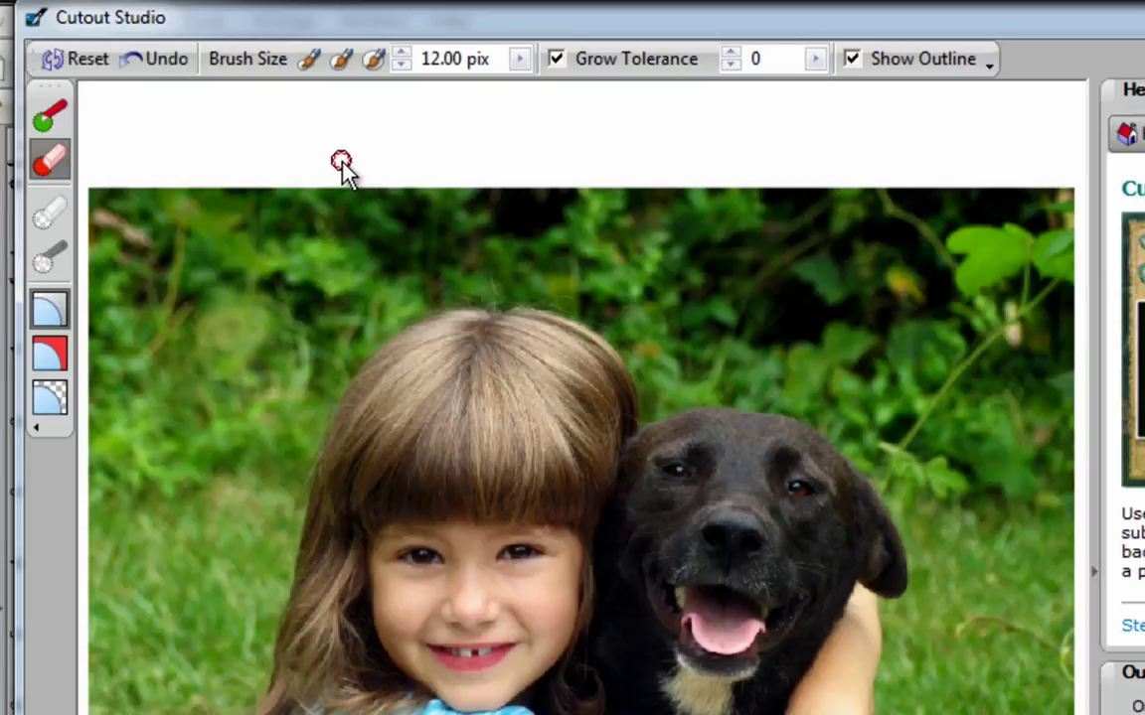
{"action": "mouse_move", "coordinate": [290, 302]}
{"action": "left_mouse_down"}
{"action": "mouse_move", "coordinate": [246, 330]}
{"action": "mouse_move", "coordinate": [260, 380]}
{"action": "left_mouse_up"}
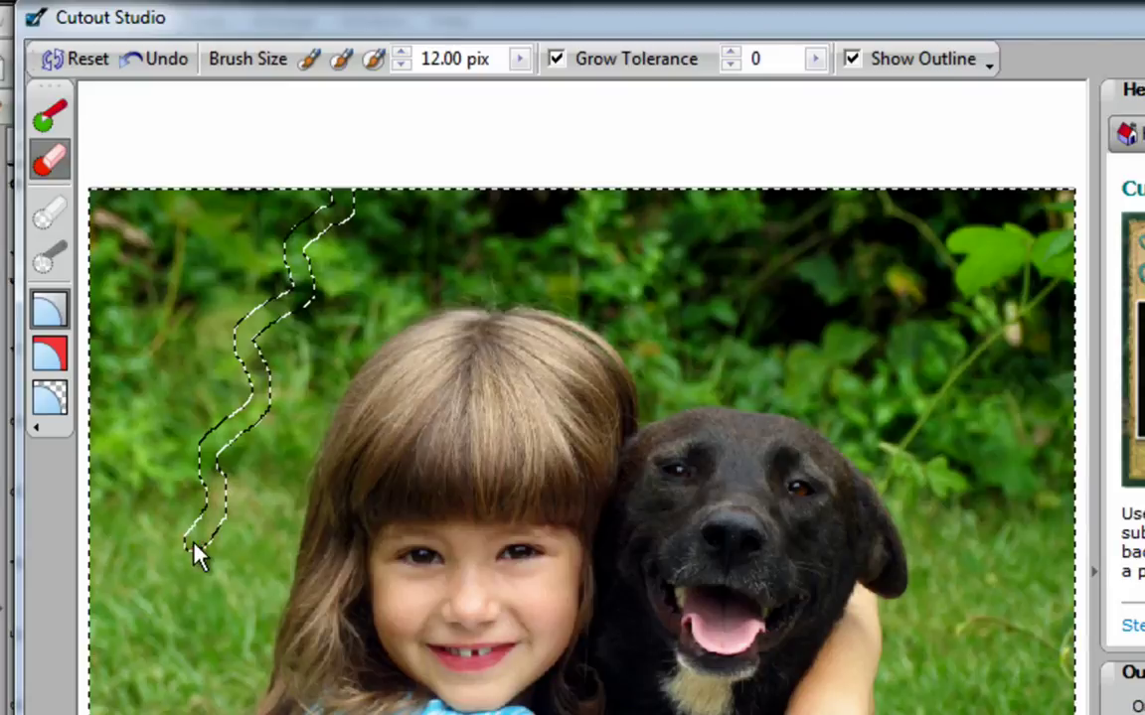
{"action": "left_click", "coordinate": [49, 353]}
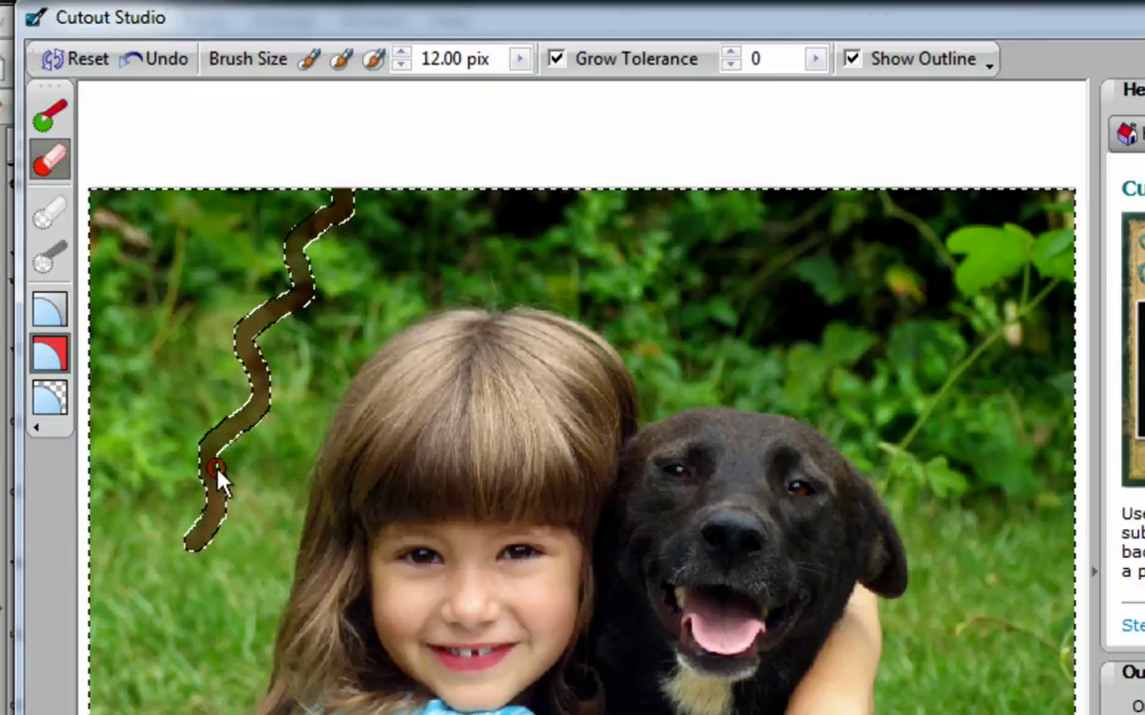
Step: Reset all marked strokes and raise Grow Tolerance to 100
{"action": "left_click", "coordinate": [71, 55]}
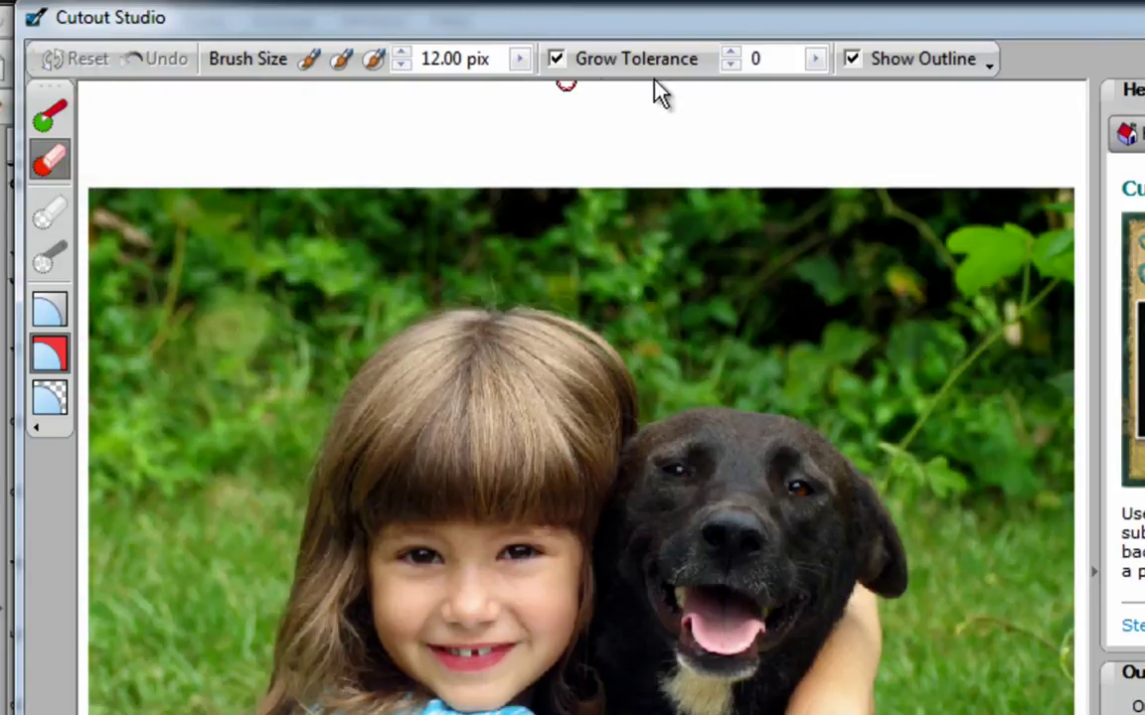
{"action": "left_click", "coordinate": [818, 60]}
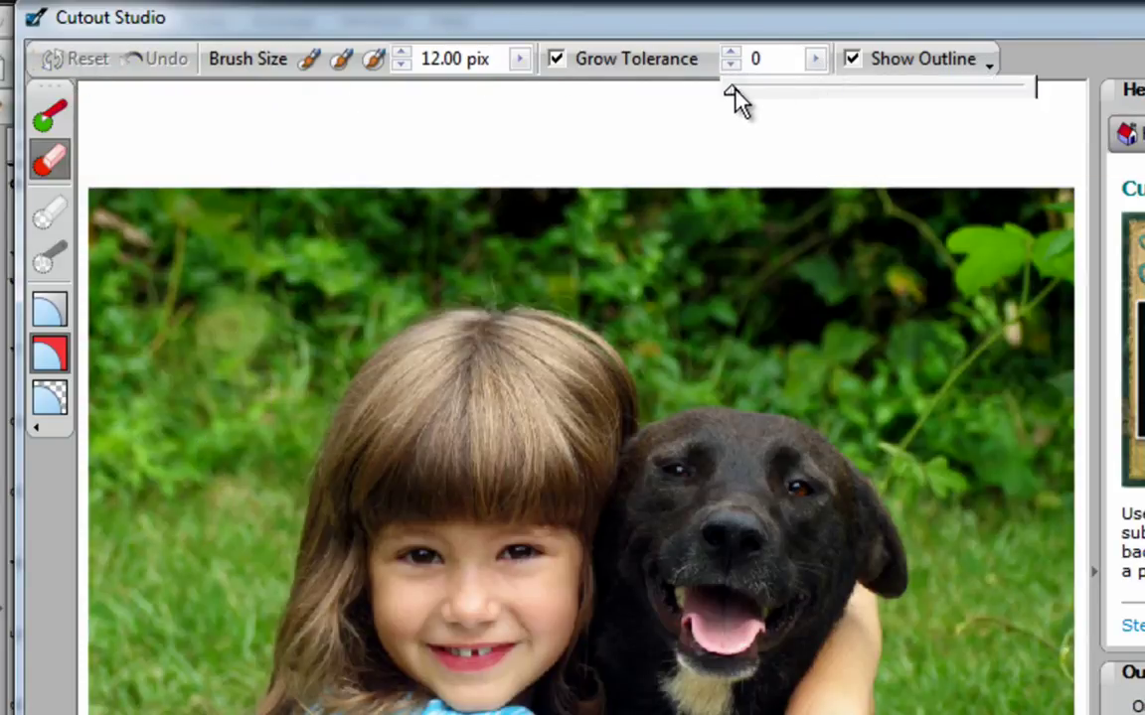
{"action": "left_click_drag", "start_coordinate": [730, 102], "coordinate": [1039, 98]}
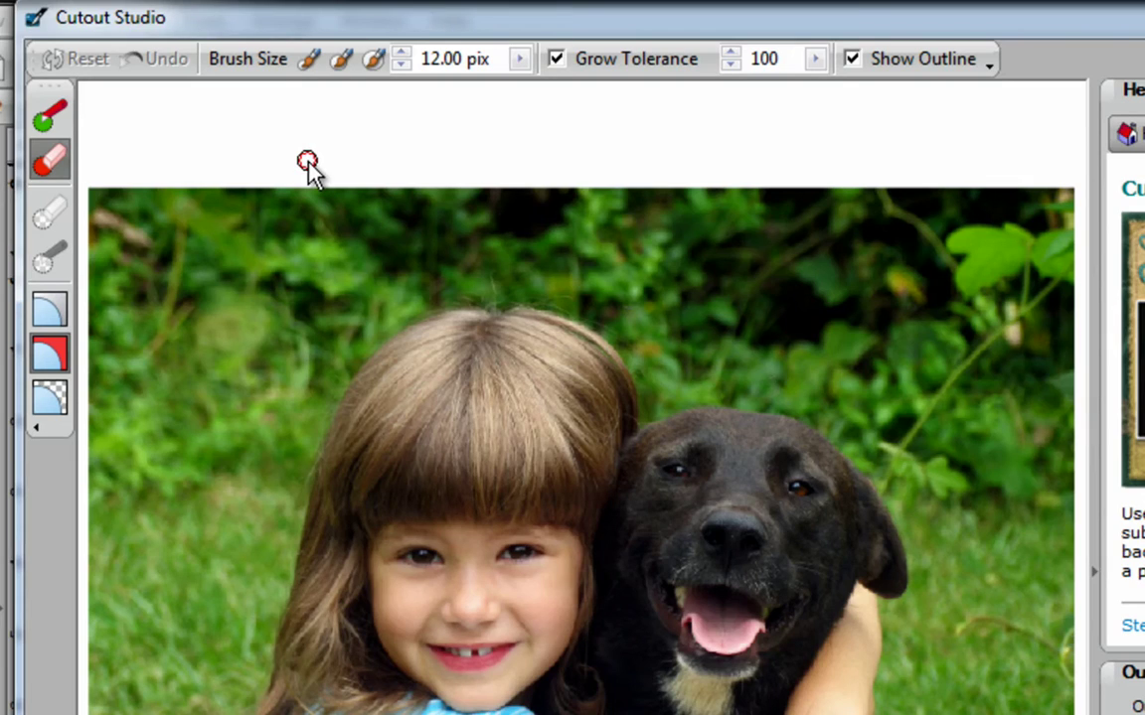
Step: Mark the left greenery, bottom-left grass, top-right patch and hand area for removal, partly with a 48 pix brush
{"action": "mouse_move", "coordinate": [307, 163]}
{"action": "left_mouse_down"}
{"action": "mouse_move", "coordinate": [312, 199]}
{"action": "mouse_move", "coordinate": [275, 246]}
{"action": "mouse_move", "coordinate": [294, 309]}
{"action": "mouse_move", "coordinate": [243, 397]}
{"action": "left_mouse_up"}
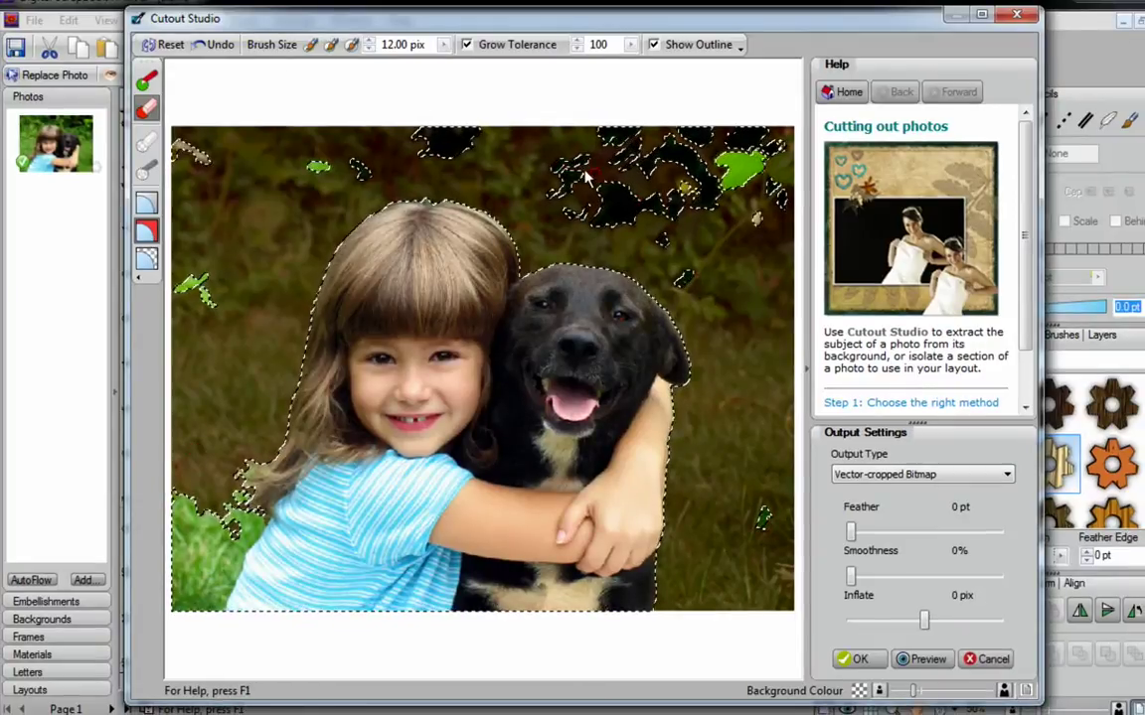
{"action": "left_click", "coordinate": [332, 49]}
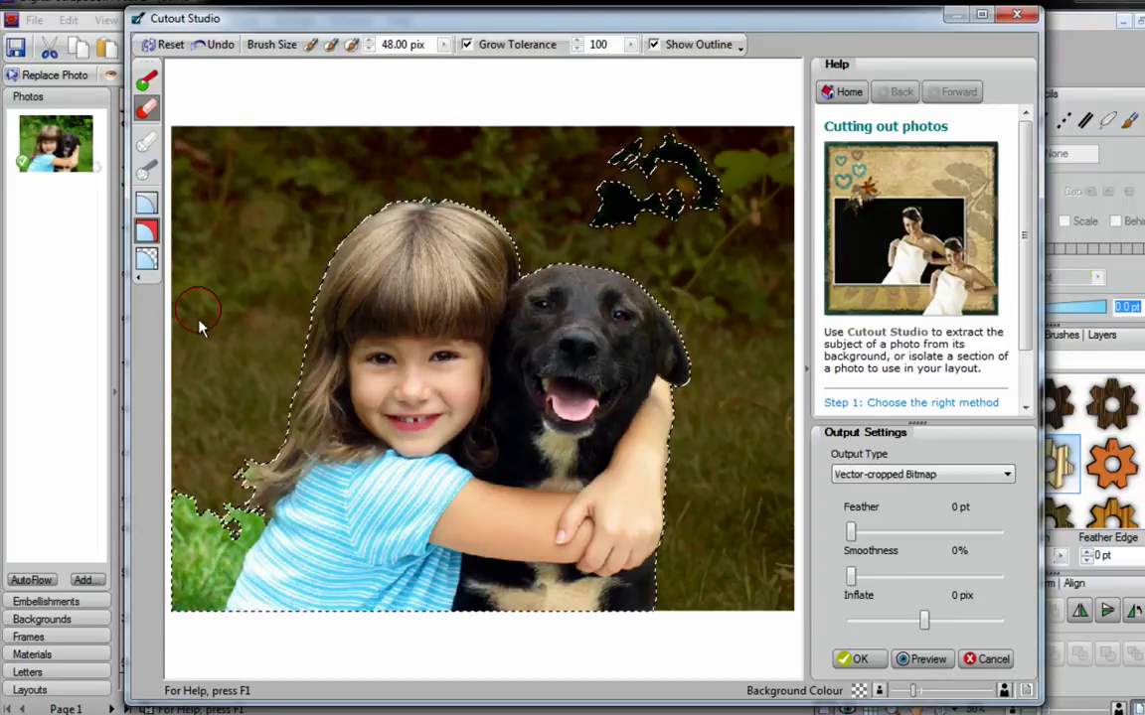
{"action": "mouse_move", "coordinate": [191, 475]}
{"action": "left_mouse_down"}
{"action": "mouse_move", "coordinate": [187, 588]}
{"action": "mouse_move", "coordinate": [209, 583]}
{"action": "left_mouse_up"}
{"action": "left_click_drag", "start_coordinate": [635, 179], "coordinate": [685, 183]}
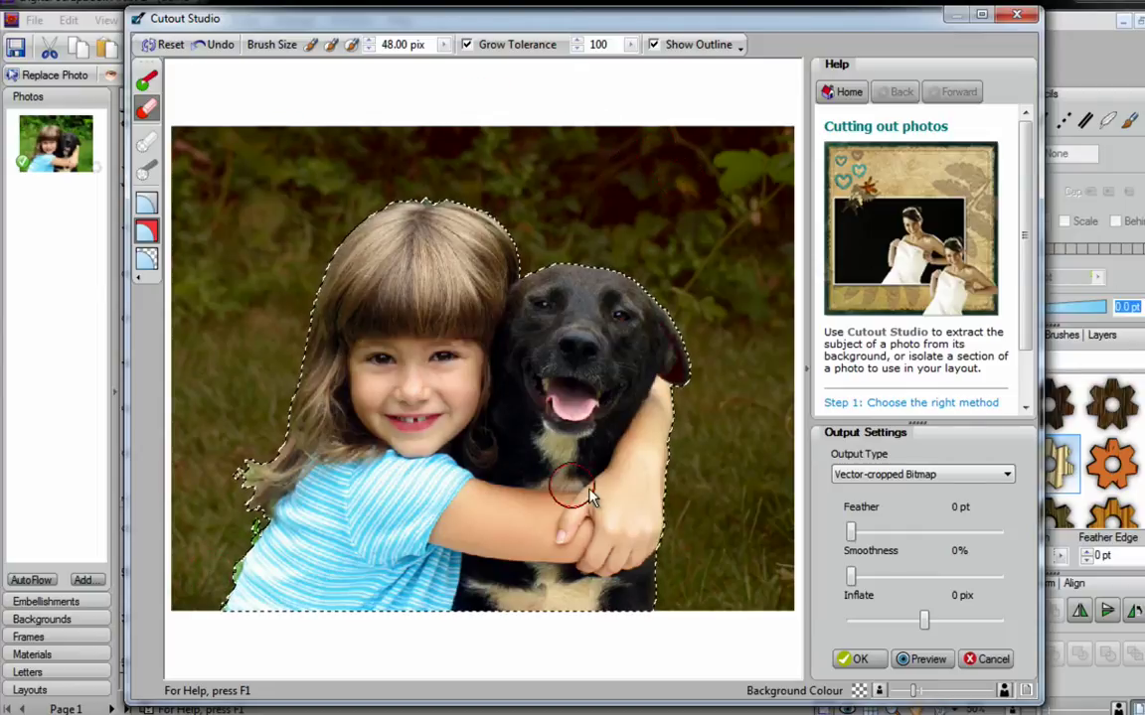
{"action": "mouse_move", "coordinate": [670, 504]}
{"action": "left_mouse_down"}
{"action": "mouse_move", "coordinate": [639, 523]}
{"action": "mouse_move", "coordinate": [668, 486]}
{"action": "mouse_move", "coordinate": [648, 502]}
{"action": "left_mouse_up"}
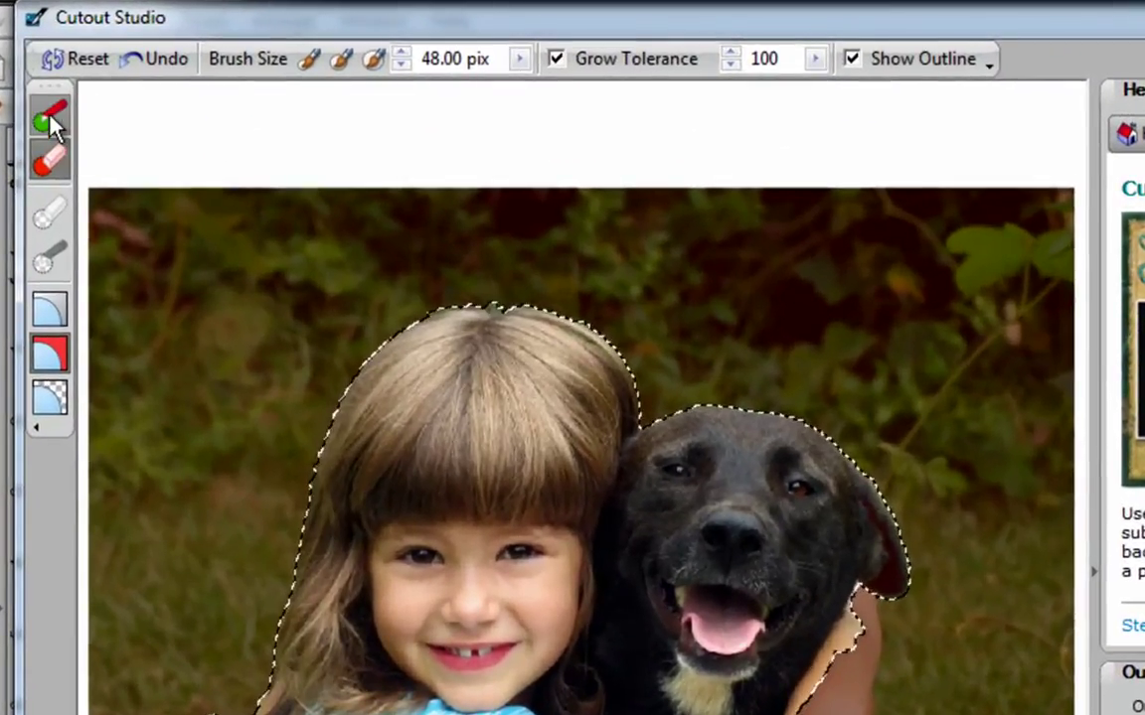
Step: With the Keep brush at Grow Tolerance 17, paint back the girl, dog, arm and area by the ear
{"action": "left_click", "coordinate": [50, 117]}
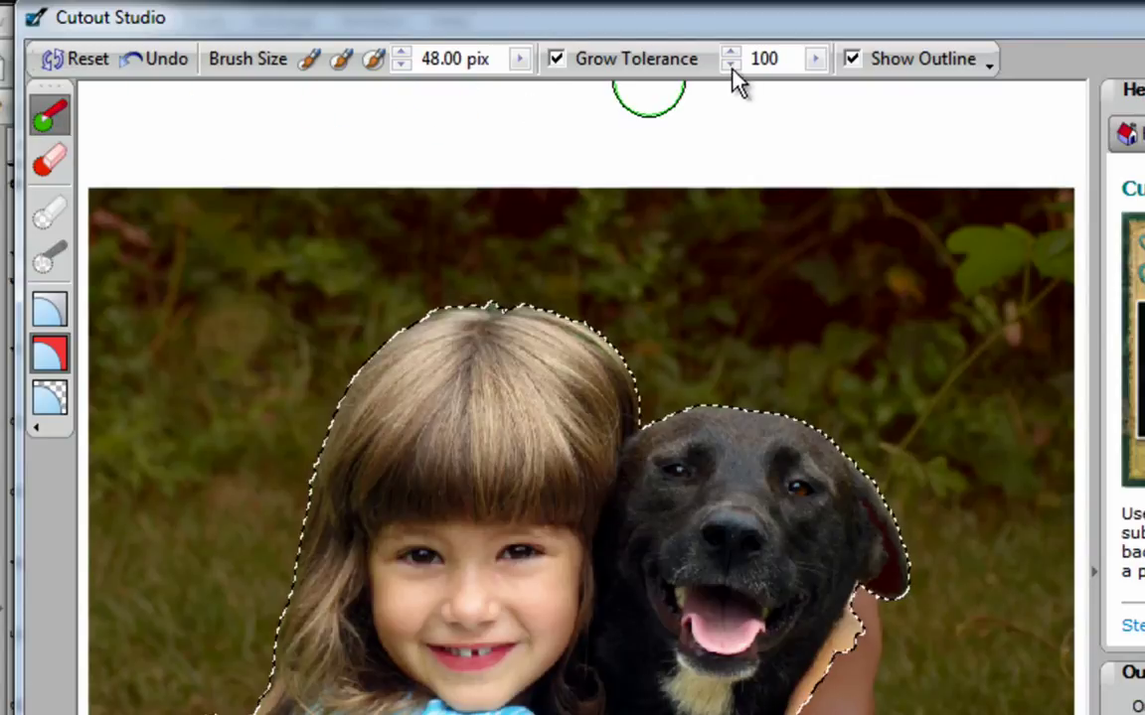
{"action": "left_click", "coordinate": [815, 60]}
{"action": "left_click_drag", "start_coordinate": [815, 84], "coordinate": [779, 94]}
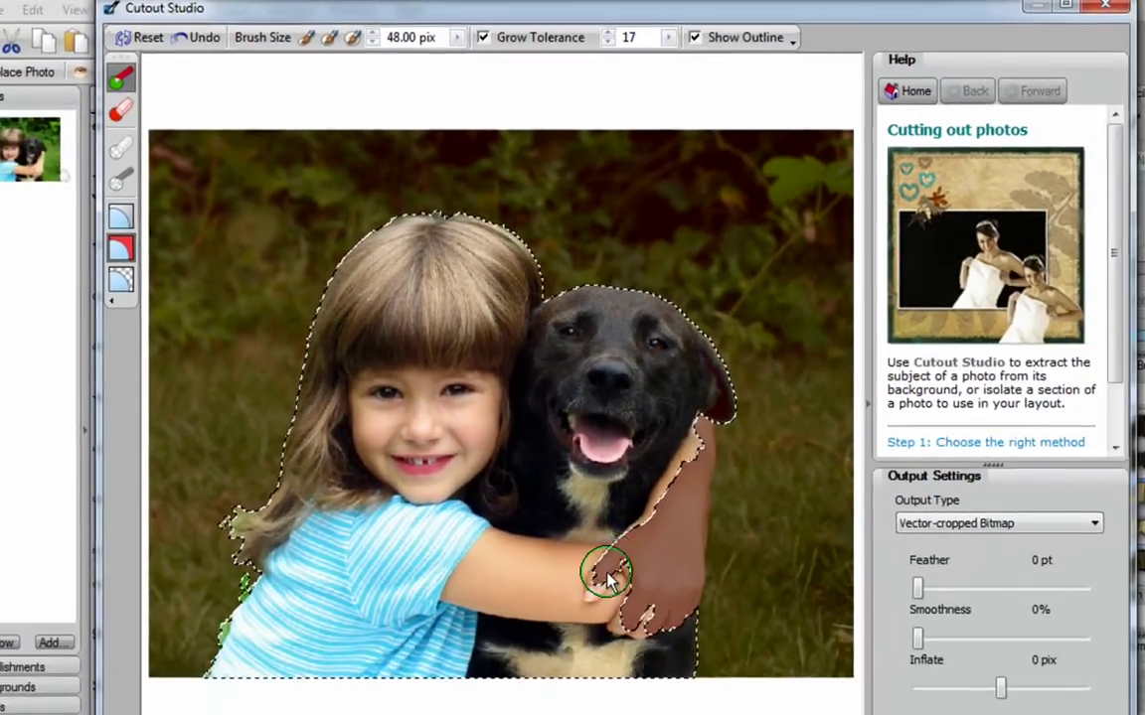
{"action": "left_click_drag", "start_coordinate": [698, 700], "coordinate": [754, 714]}
{"action": "mouse_move", "coordinate": [628, 549]}
{"action": "left_mouse_down"}
{"action": "mouse_move", "coordinate": [611, 503]}
{"action": "mouse_move", "coordinate": [637, 450]}
{"action": "left_mouse_up"}
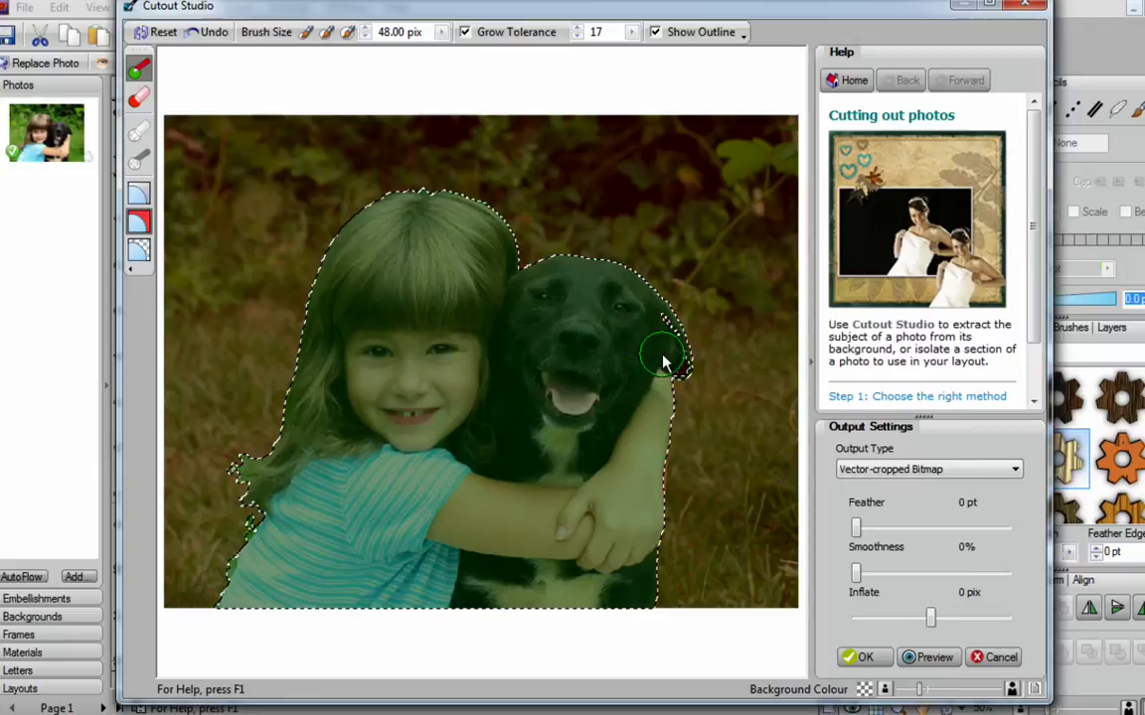
{"action": "left_click_drag", "start_coordinate": [664, 364], "coordinate": [664, 369]}
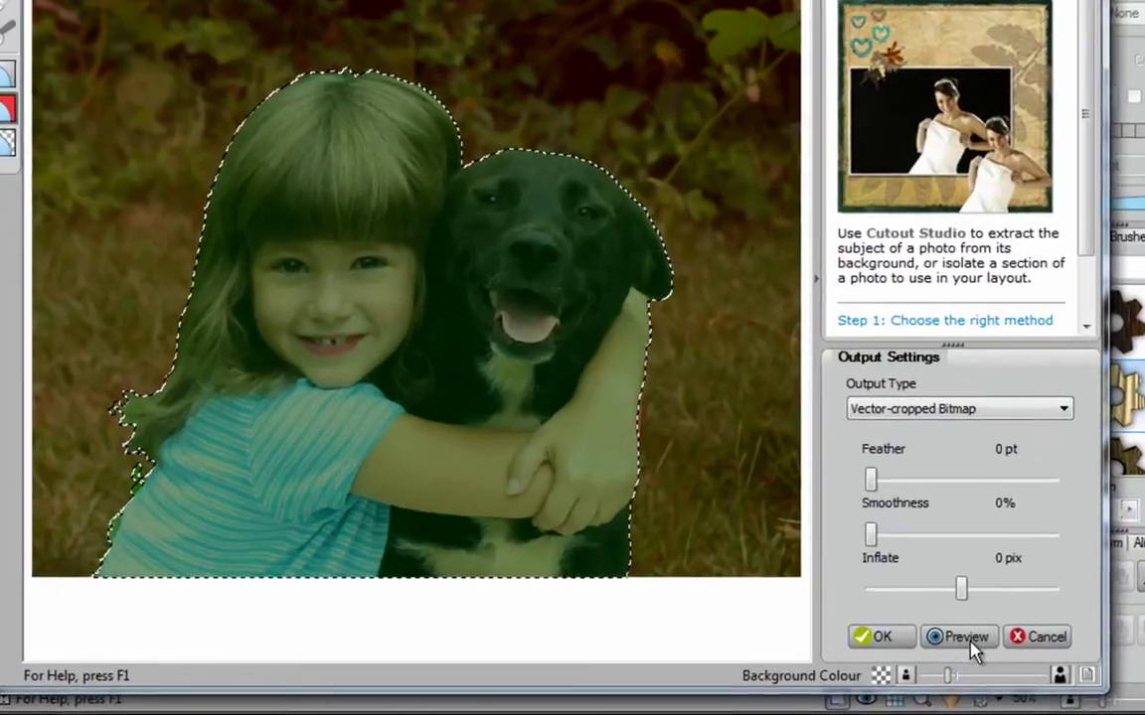
Step: Preview the cutout on black, then transparent background, and toggle Show Outline off and on
{"action": "left_click", "coordinate": [968, 641]}
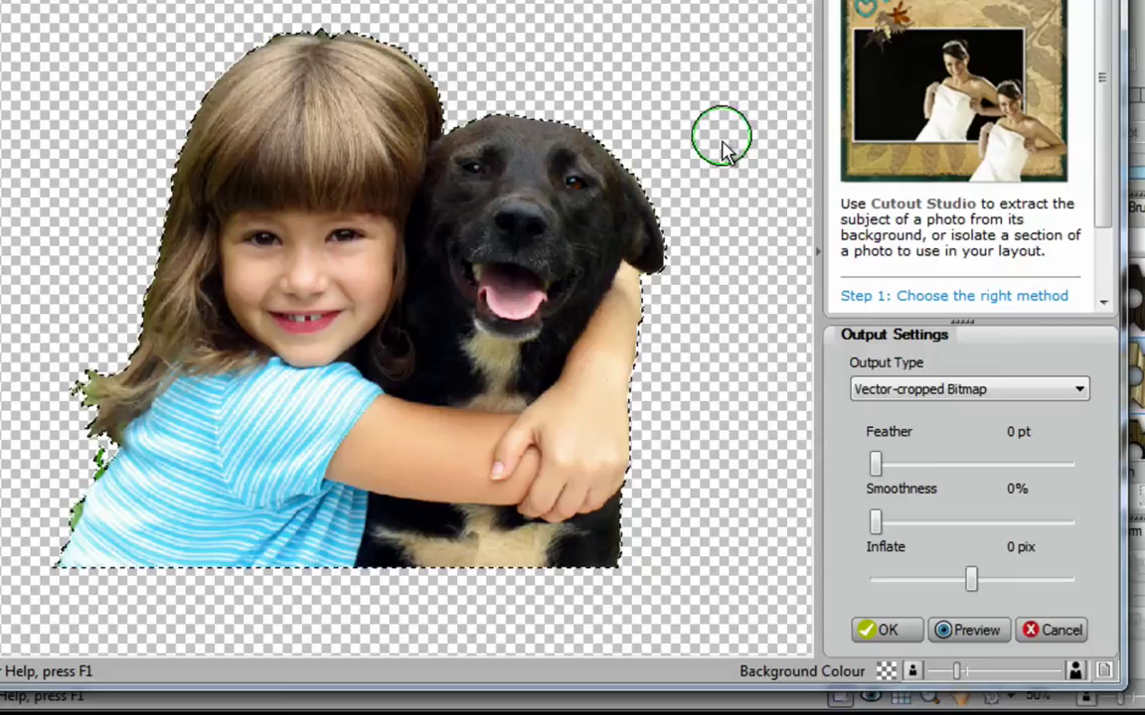
{"action": "left_click", "coordinate": [887, 674]}
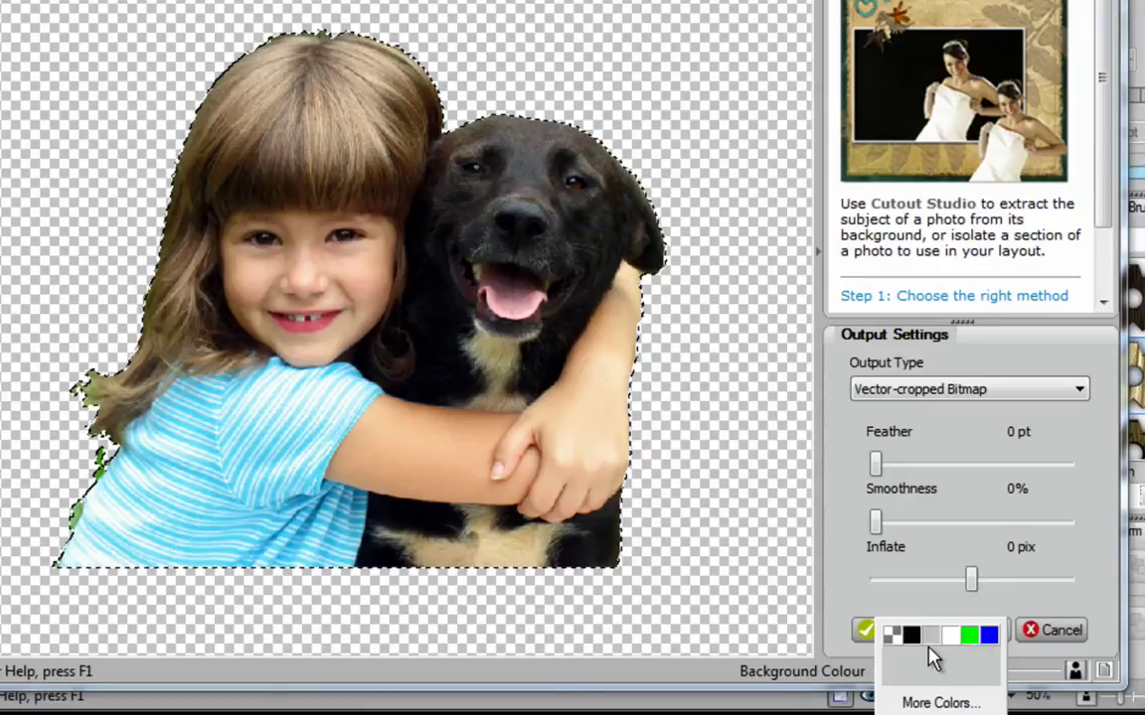
{"action": "left_click", "coordinate": [913, 634]}
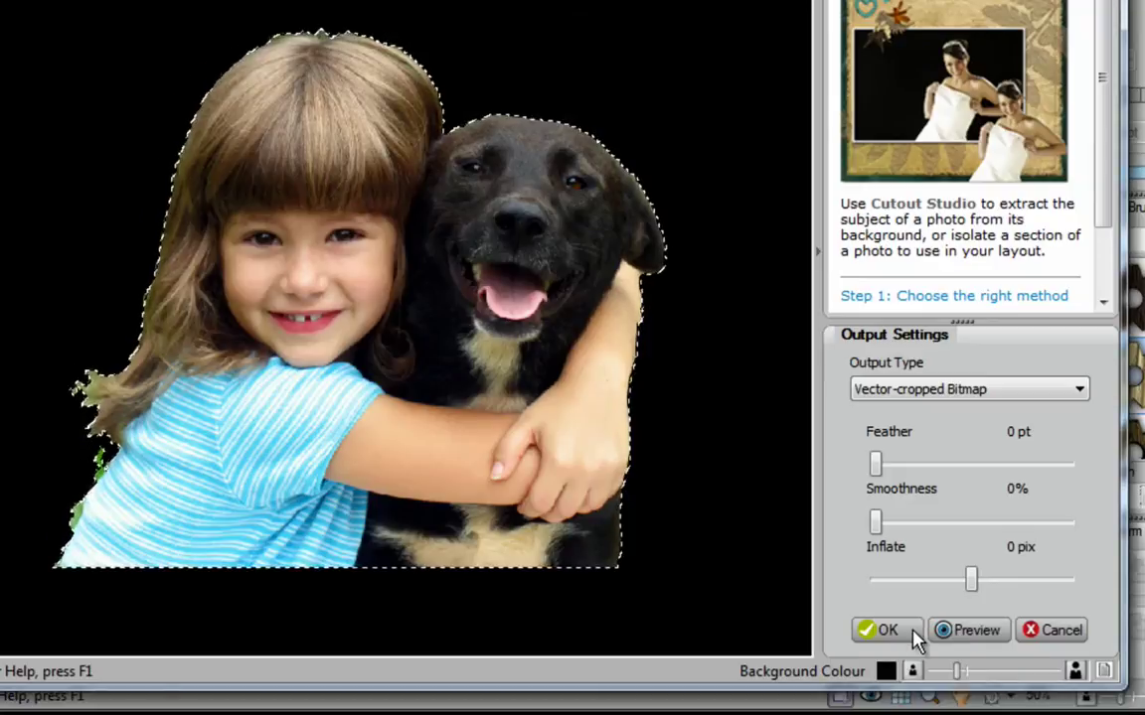
{"action": "left_click", "coordinate": [885, 670]}
{"action": "left_click", "coordinate": [894, 636]}
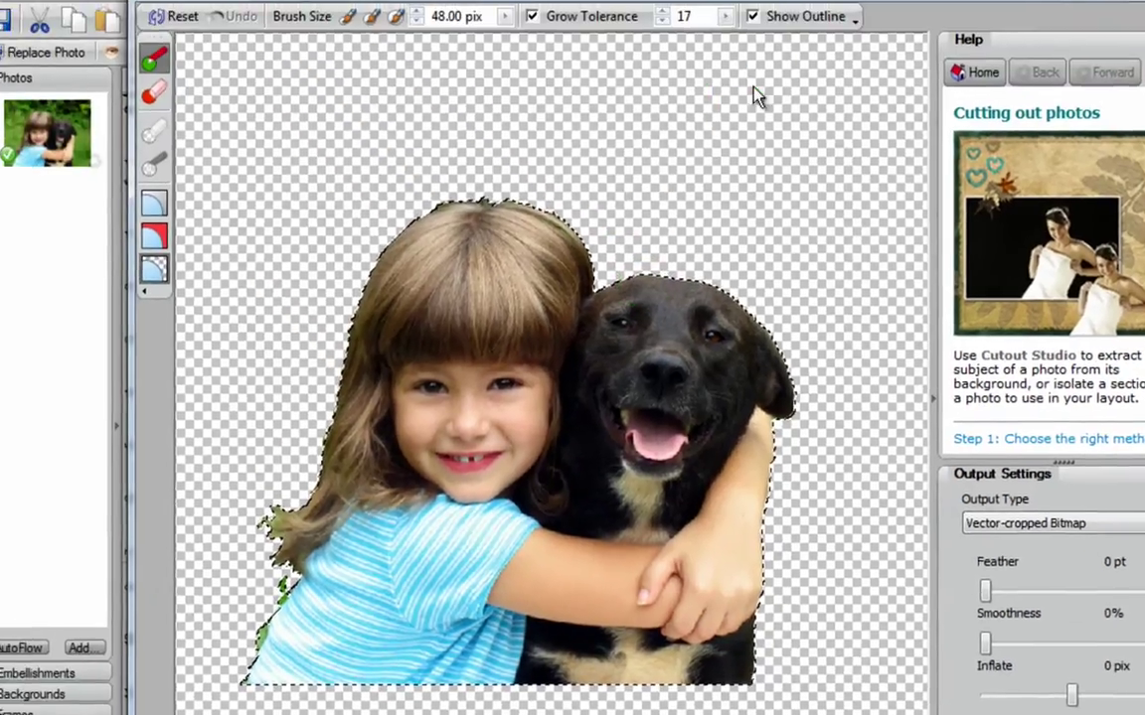
{"action": "left_click", "coordinate": [752, 16]}
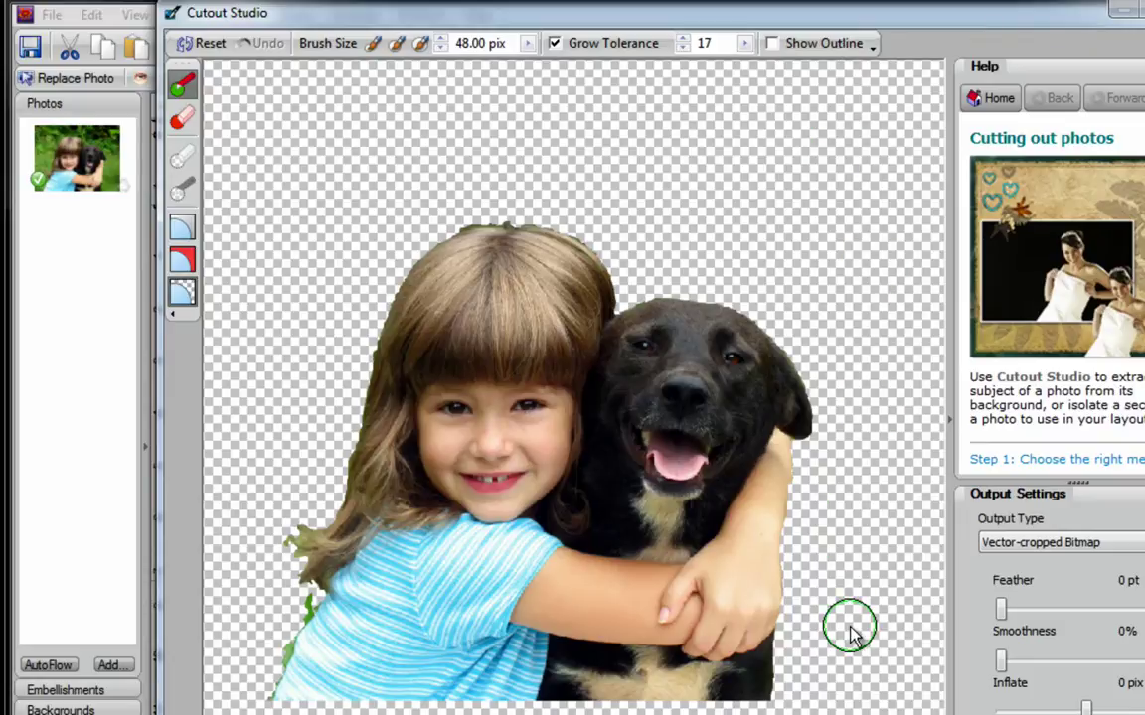
{"action": "left_click", "coordinate": [772, 44]}
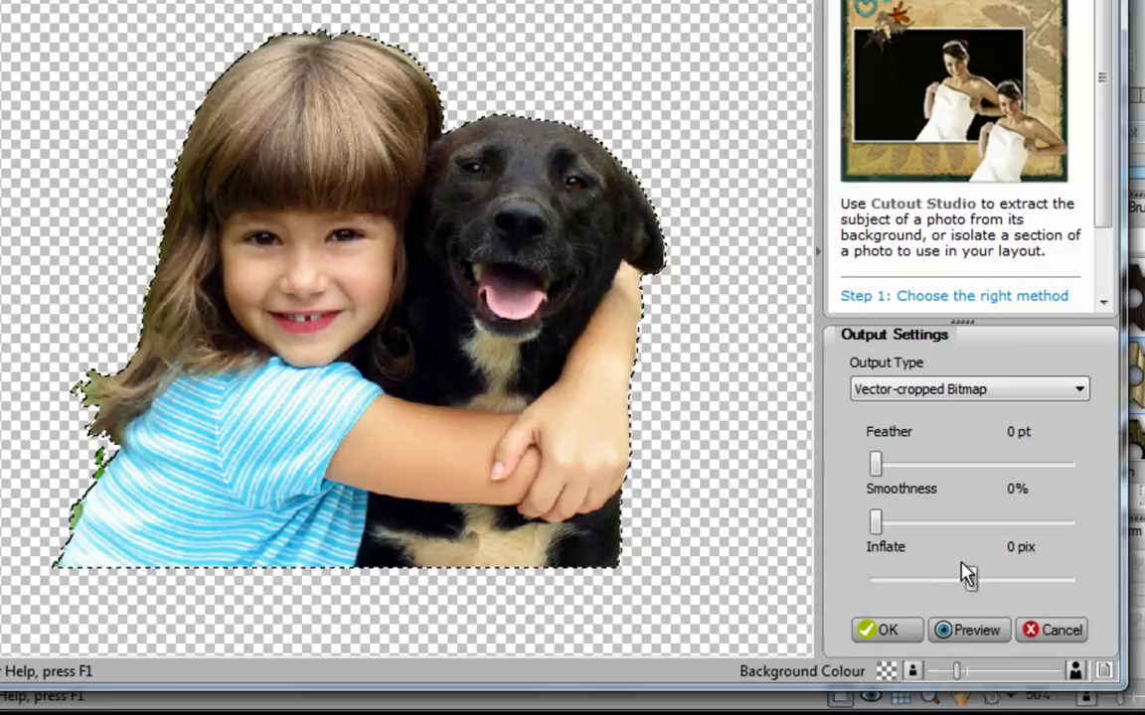
Step: Try Inflate at 20 pixels, preview it, then pull it back to -4 pixels
{"action": "left_click_drag", "start_coordinate": [971, 586], "coordinate": [1088, 593]}
{"action": "left_click", "coordinate": [979, 632]}
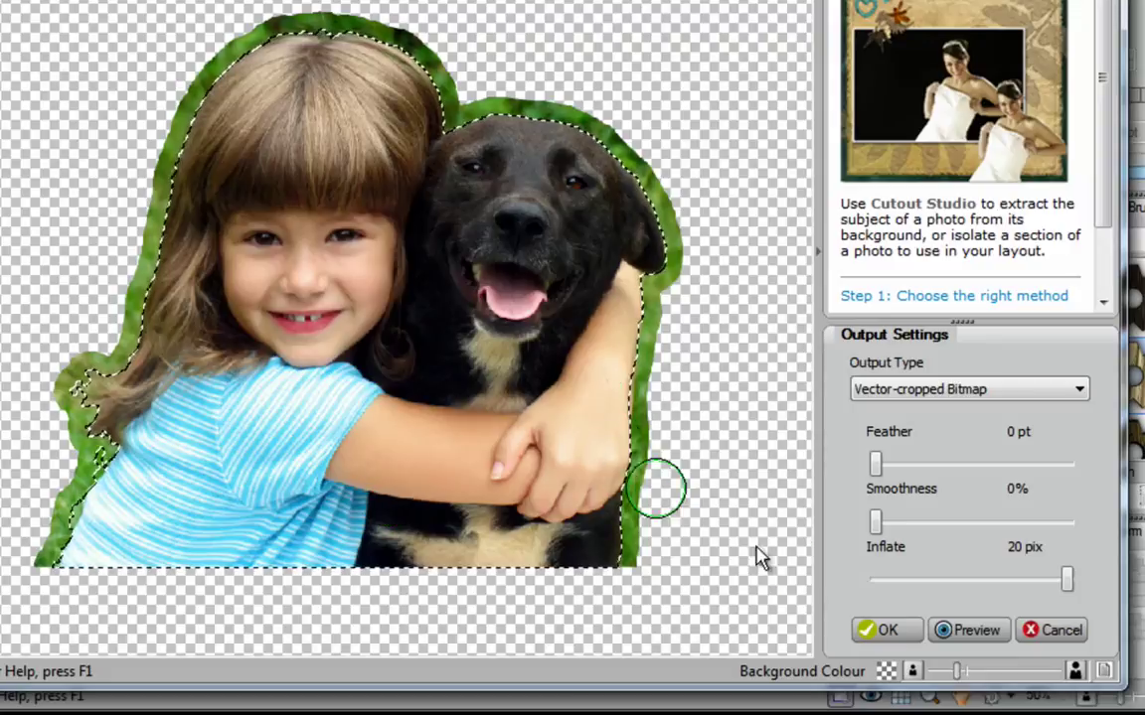
{"action": "left_click_drag", "start_coordinate": [1065, 580], "coordinate": [952, 582]}
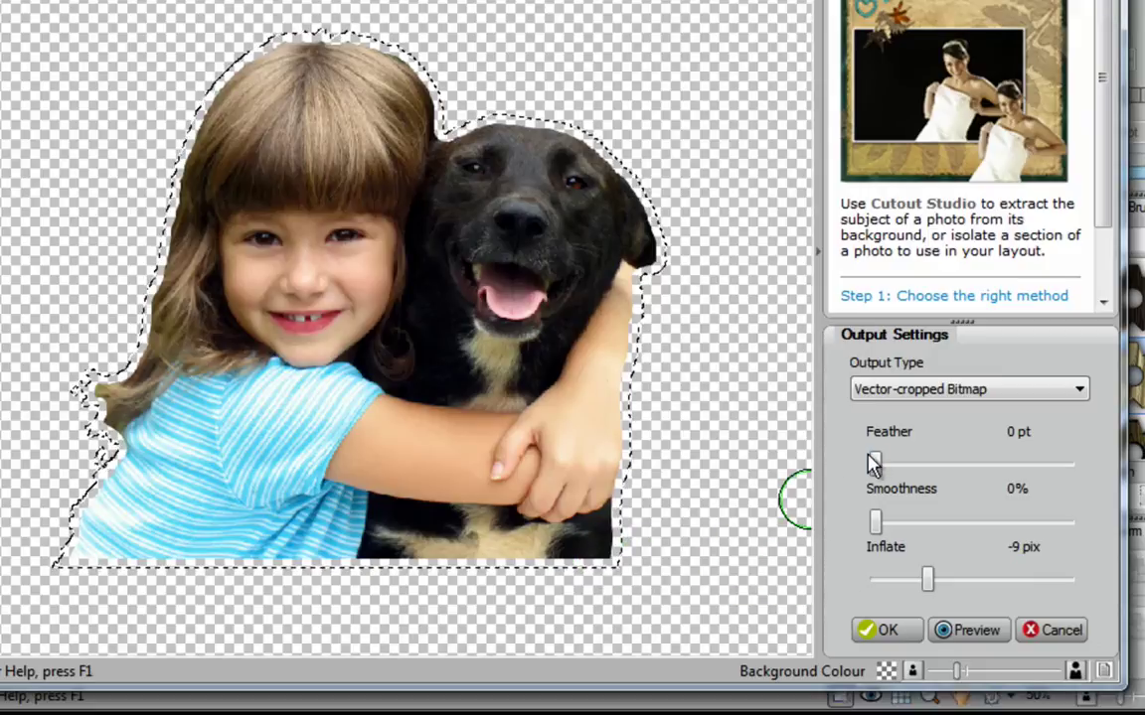
Step: Set Feather 5 pt, Smoothness 28% and Inflate -6 pix, then preview the edges
{"action": "left_click_drag", "start_coordinate": [888, 472], "coordinate": [924, 468]}
{"action": "left_click_drag", "start_coordinate": [881, 524], "coordinate": [927, 524]}
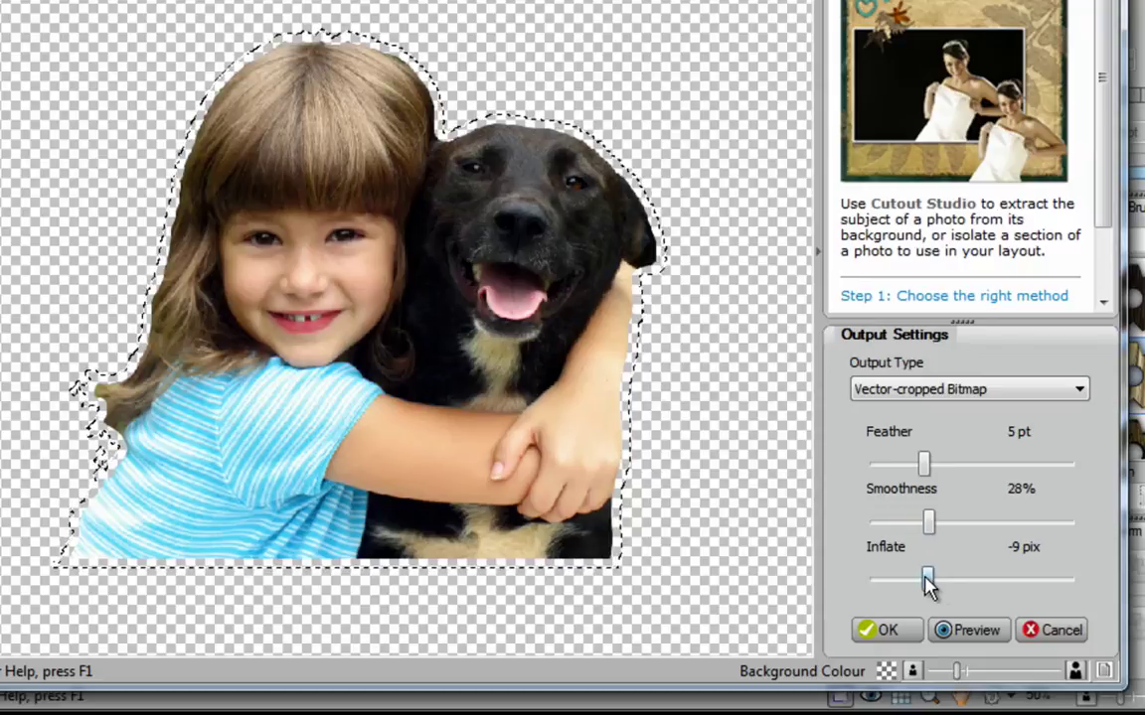
{"action": "left_click_drag", "start_coordinate": [928, 586], "coordinate": [945, 590]}
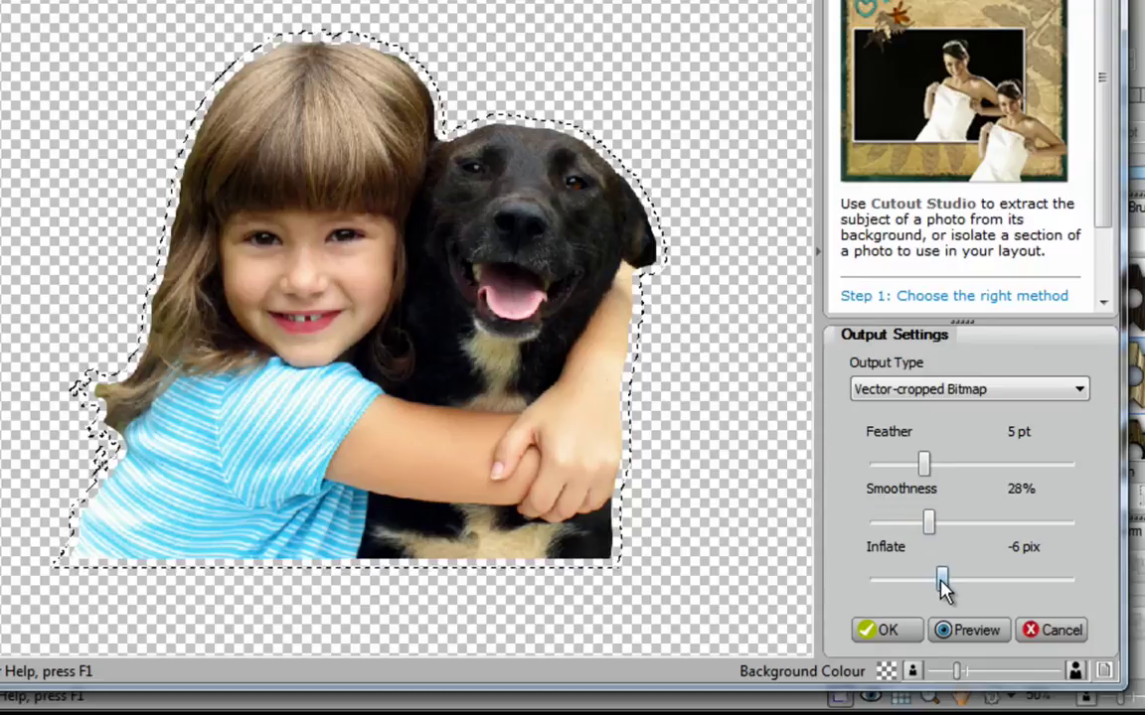
{"action": "left_click", "coordinate": [964, 643]}
{"action": "mouse_move", "coordinate": [741, 455]}
{"action": "left_mouse_down"}
{"action": "mouse_move", "coordinate": [743, 553]}
{"action": "mouse_move", "coordinate": [738, 541]}
{"action": "mouse_move", "coordinate": [810, 574]}
{"action": "left_mouse_up"}
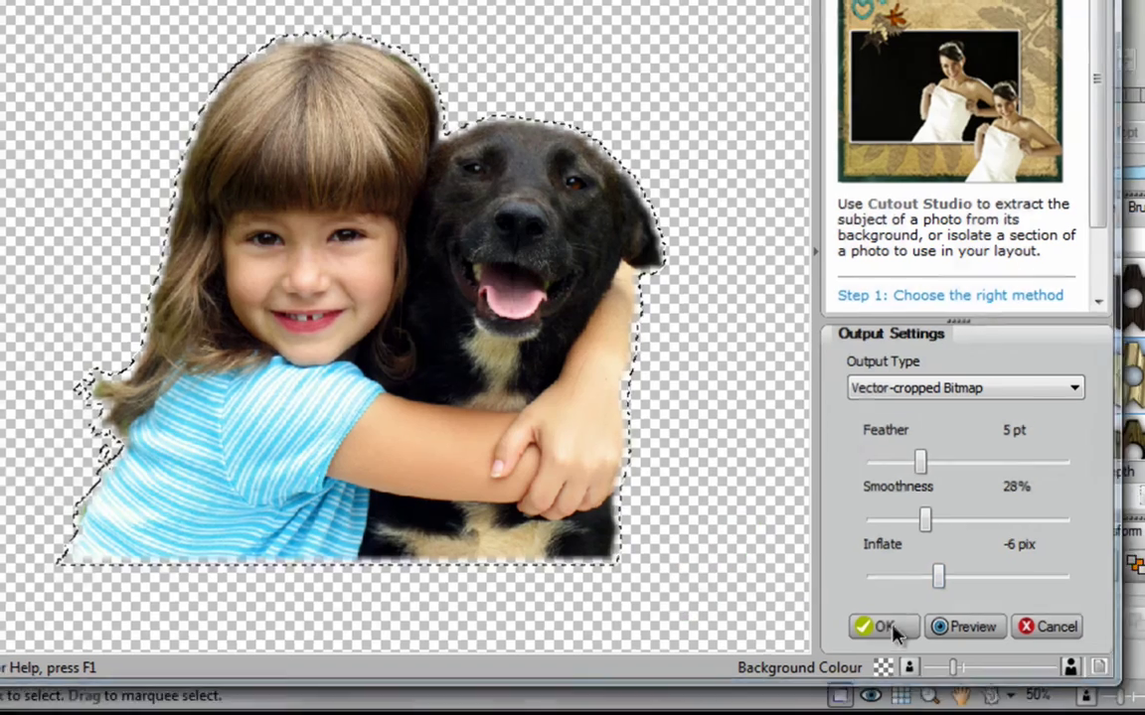
Step: Place the cutout at the page's top-left, zoom in to check the hair edge, then fit the page
{"action": "left_click", "coordinate": [891, 631]}
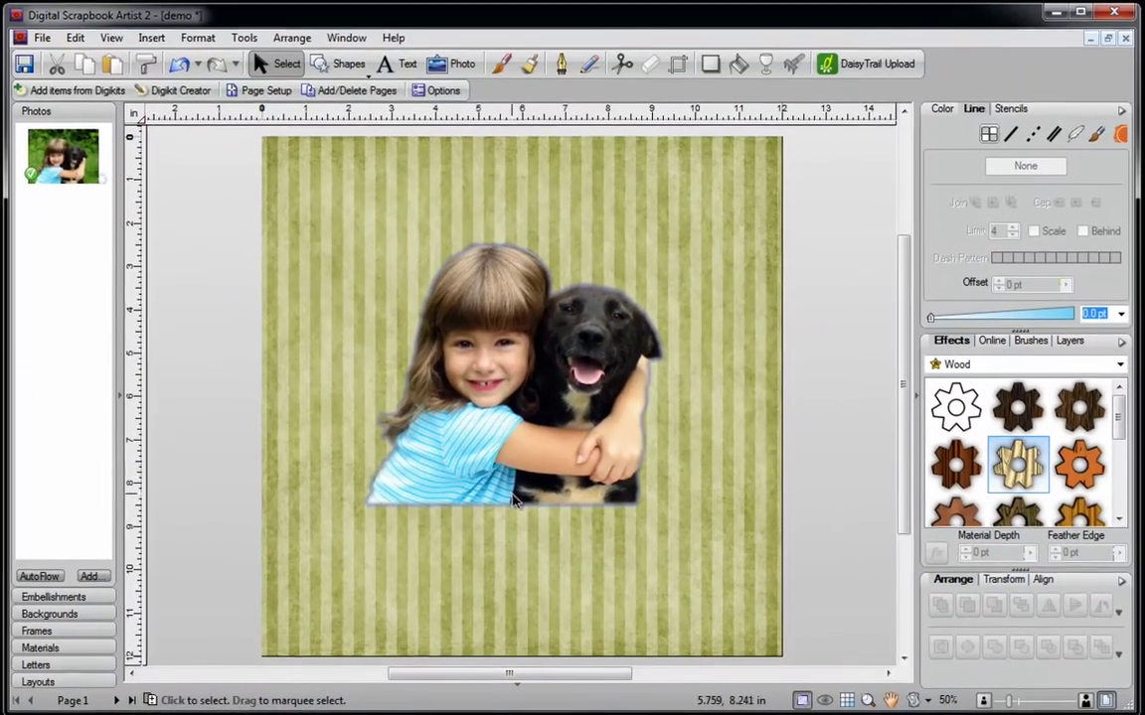
{"action": "left_click_drag", "start_coordinate": [515, 502], "coordinate": [425, 407]}
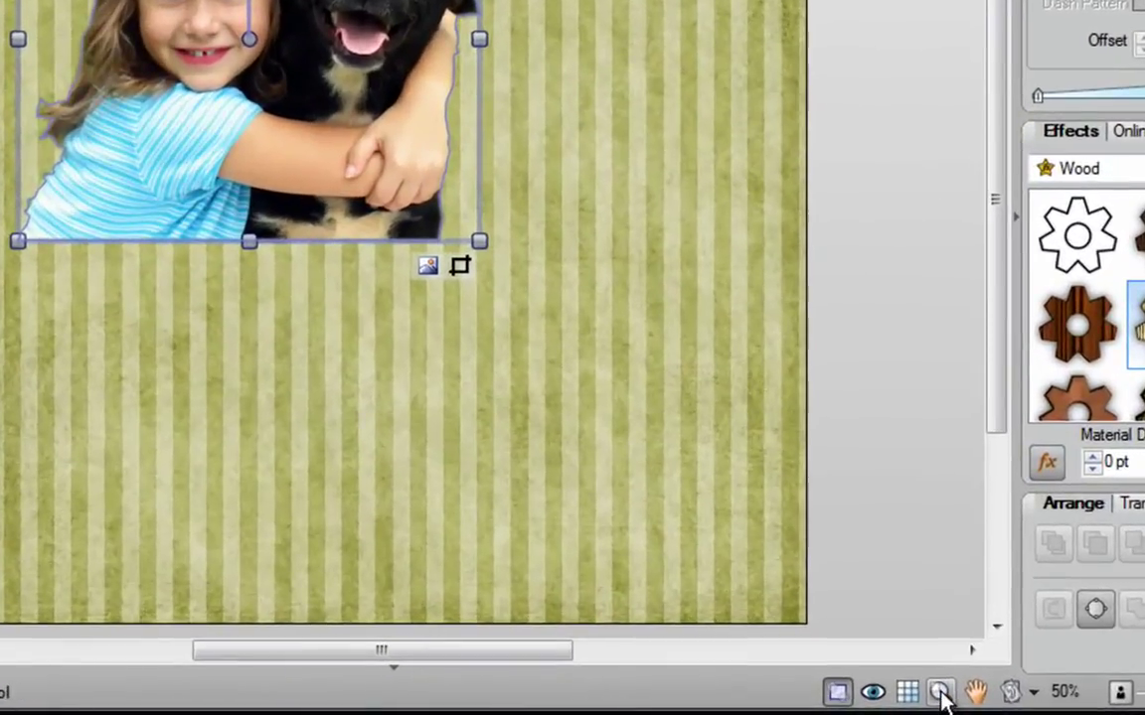
{"action": "left_click", "coordinate": [878, 701]}
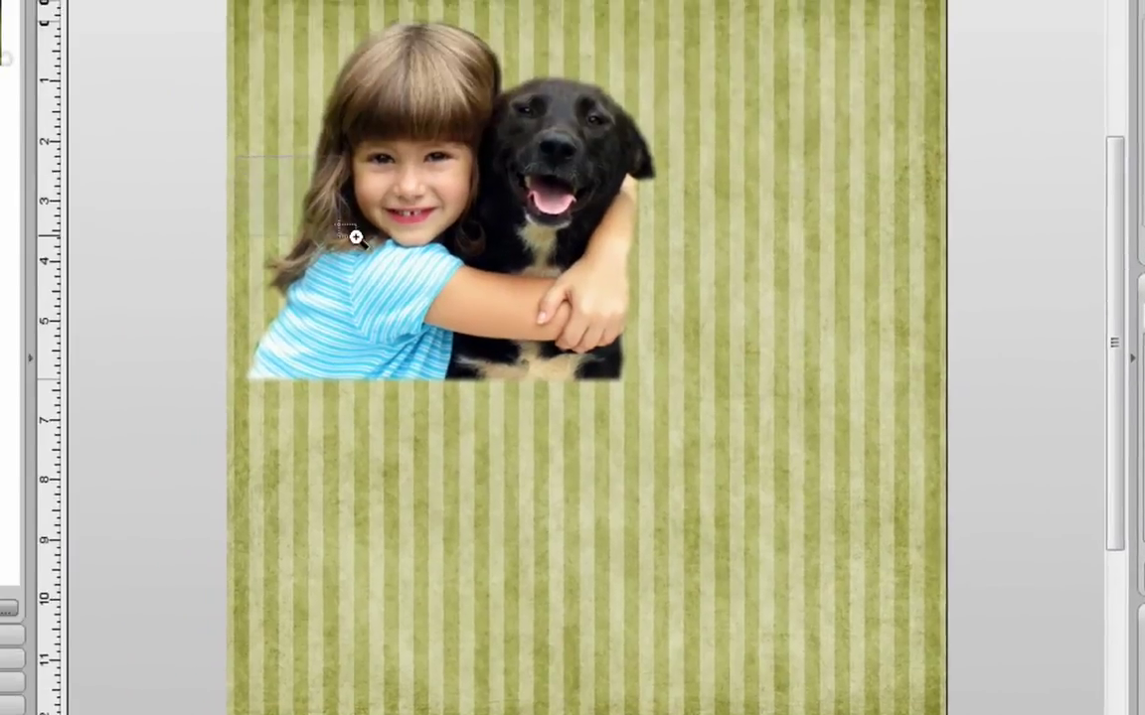
{"action": "left_click", "coordinate": [405, 348]}
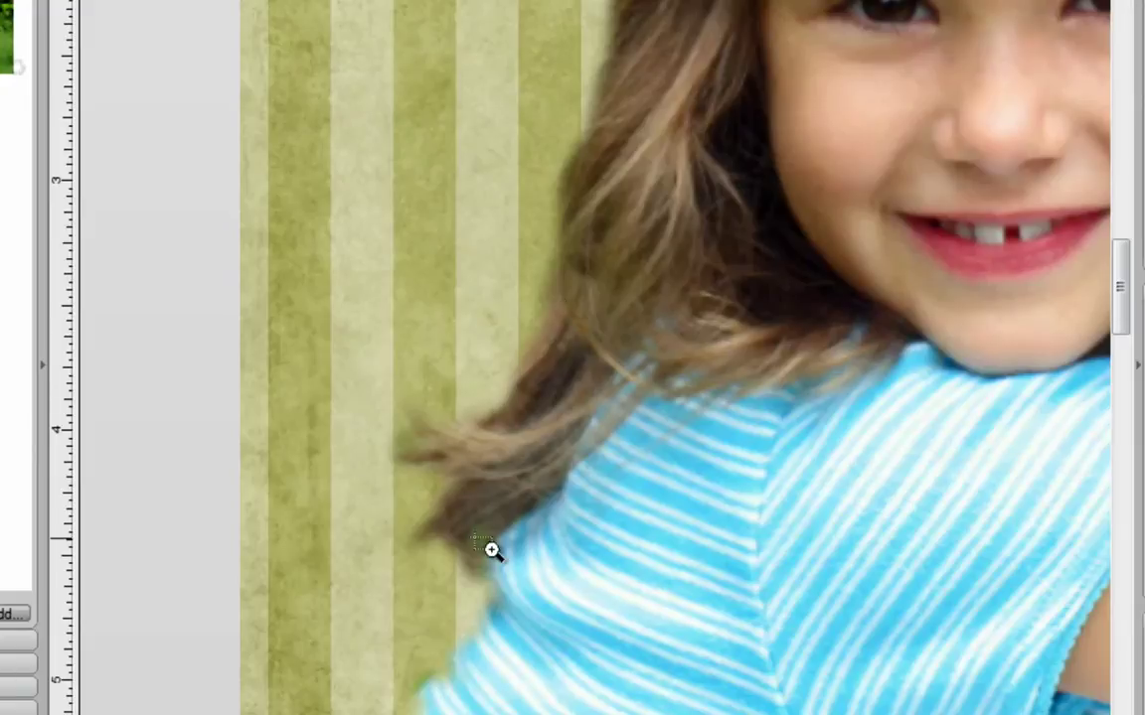
{"action": "scroll", "coordinate": [611, 346], "scroll_direction": "up", "scroll_amount": 3}
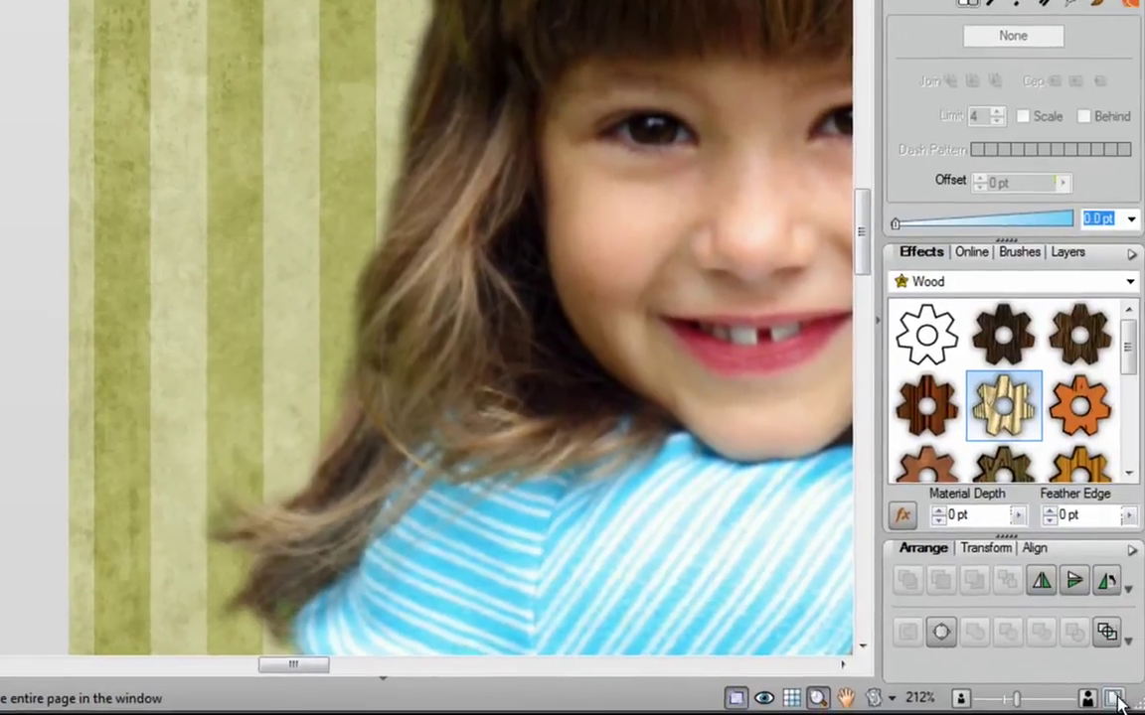
{"action": "left_click", "coordinate": [1117, 701]}
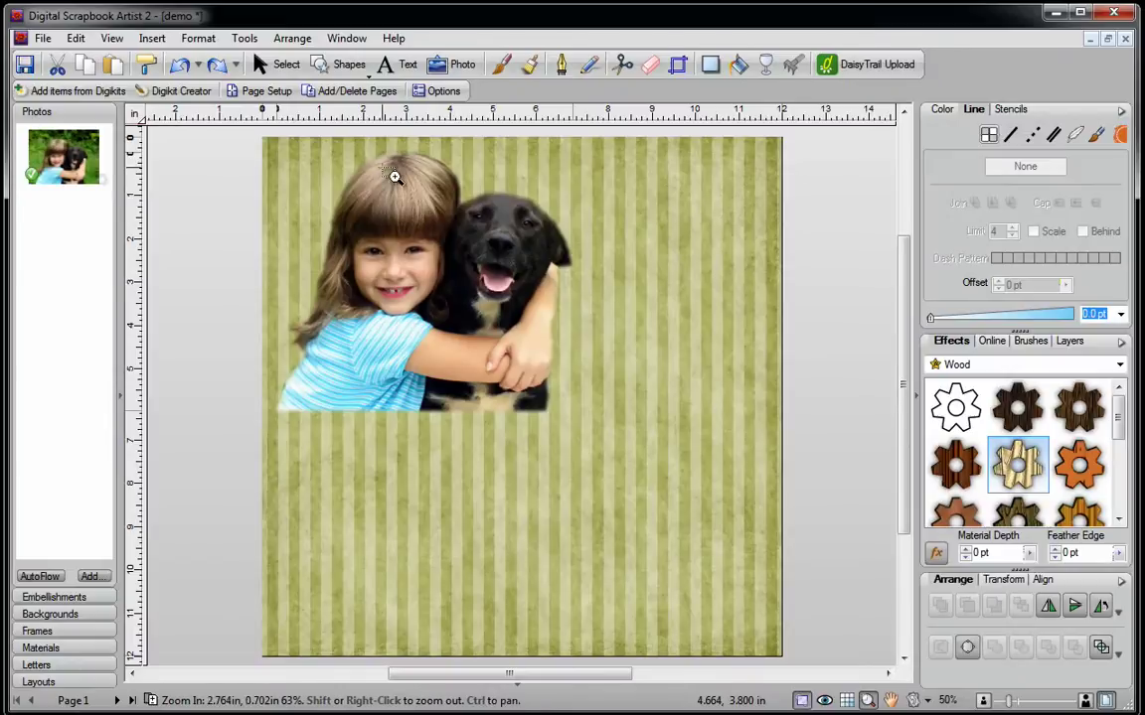
{"action": "left_click", "coordinate": [201, 6]}
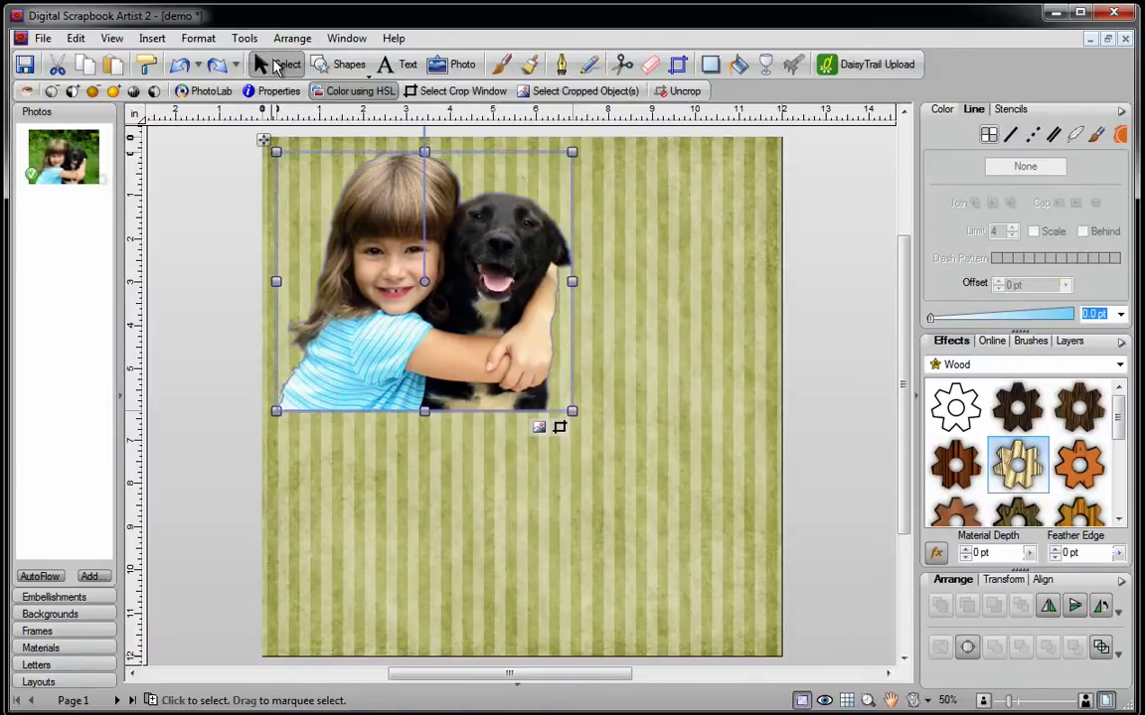
Step: Add a second photo copy and, in Cutout Studio at tolerance 100, mark its grass for removal
{"action": "left_click_drag", "start_coordinate": [55, 154], "coordinate": [449, 460]}
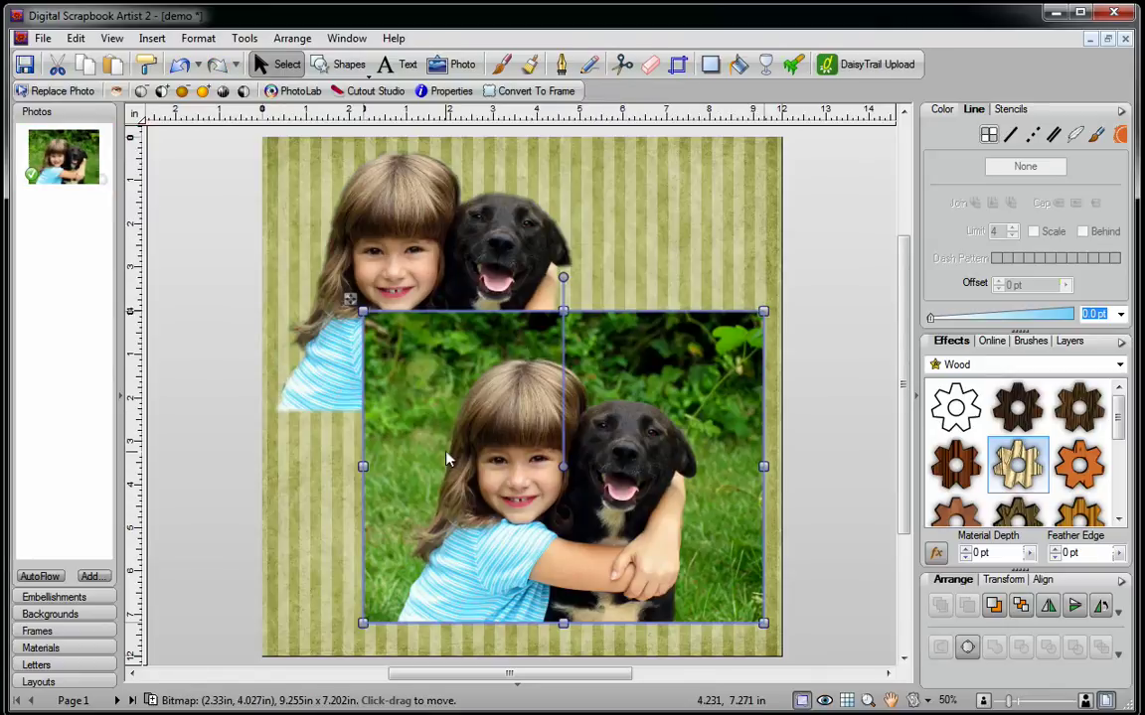
{"action": "left_click", "coordinate": [376, 91]}
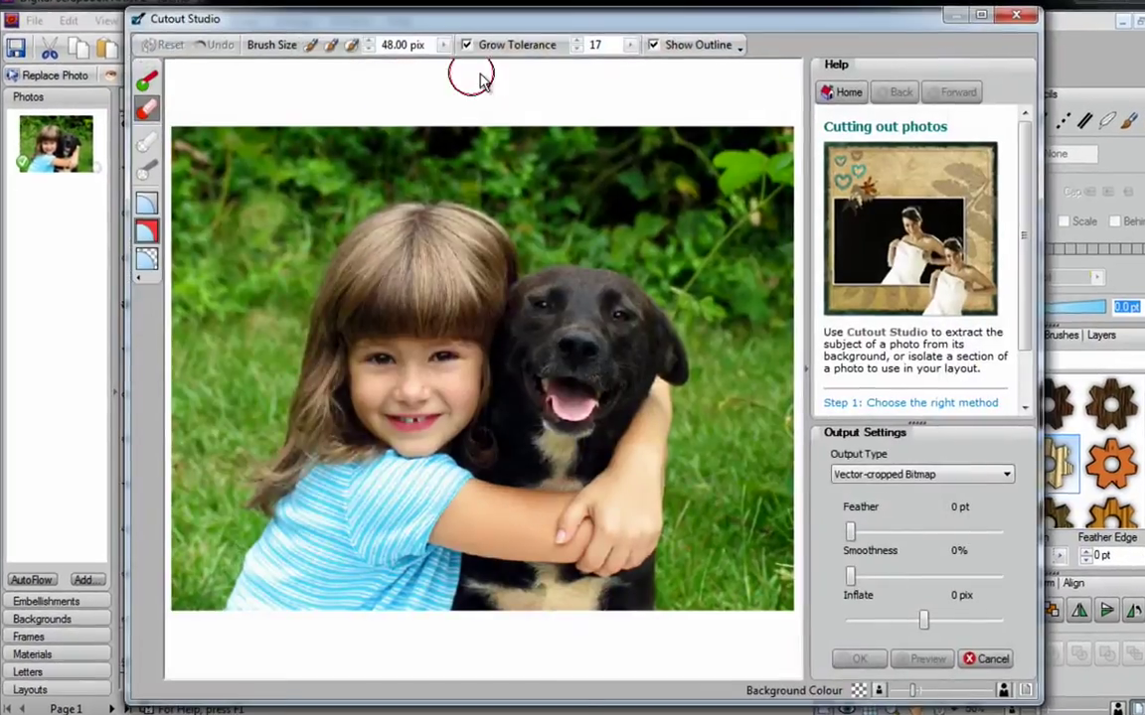
{"action": "left_click", "coordinate": [627, 48]}
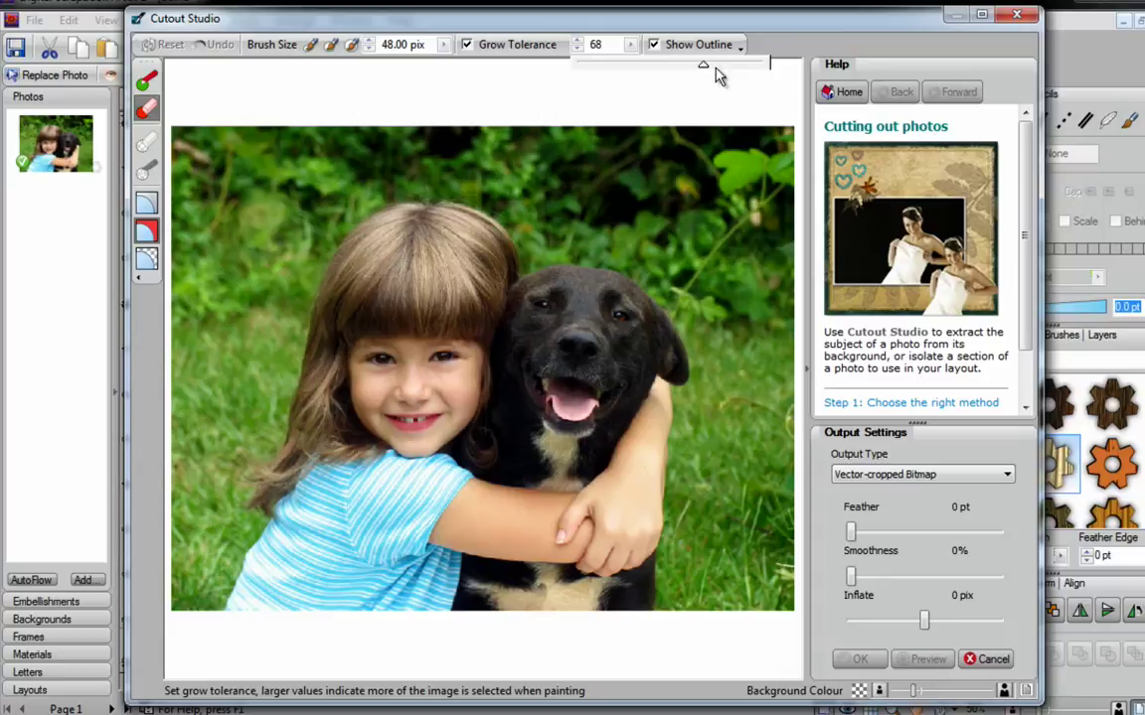
{"action": "mouse_move", "coordinate": [766, 66]}
{"action": "left_mouse_down"}
{"action": "mouse_move", "coordinate": [741, 184]}
{"action": "mouse_move", "coordinate": [774, 467]}
{"action": "mouse_move", "coordinate": [765, 561]}
{"action": "left_mouse_up"}
{"action": "mouse_move", "coordinate": [576, 209]}
{"action": "left_mouse_down"}
{"action": "mouse_move", "coordinate": [401, 135]}
{"action": "mouse_move", "coordinate": [271, 286]}
{"action": "mouse_move", "coordinate": [217, 455]}
{"action": "mouse_move", "coordinate": [206, 566]}
{"action": "mouse_move", "coordinate": [192, 598]}
{"action": "mouse_move", "coordinate": [197, 576]}
{"action": "left_mouse_up"}
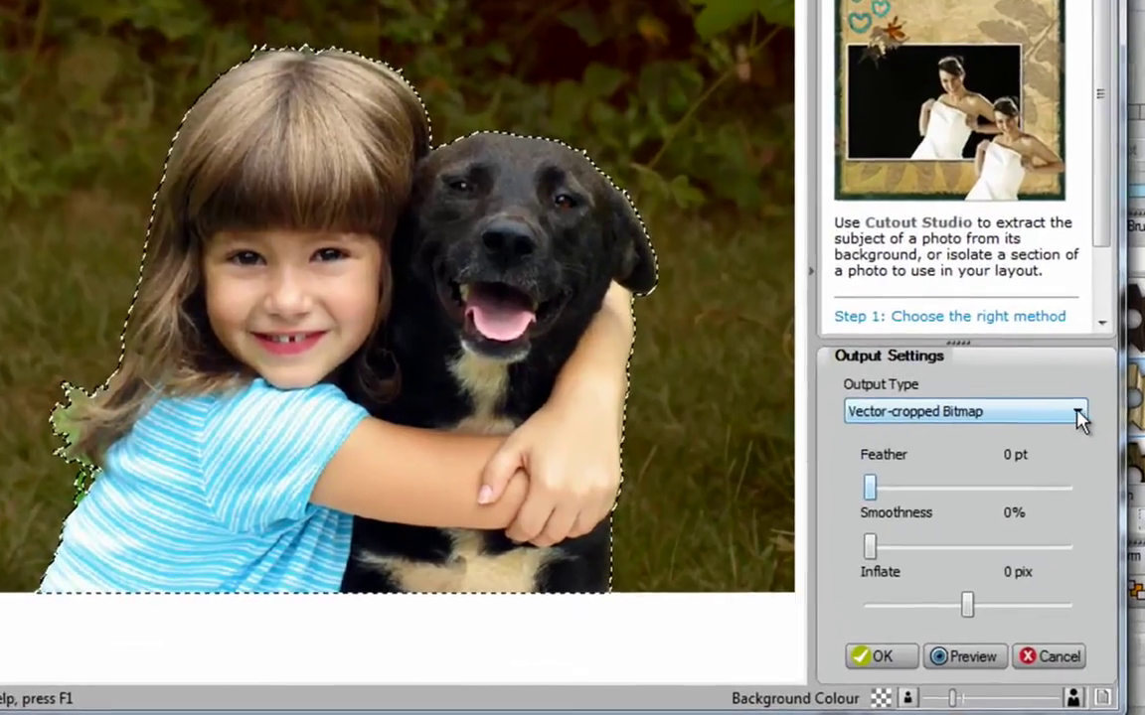
{"action": "left_click", "coordinate": [1017, 465]}
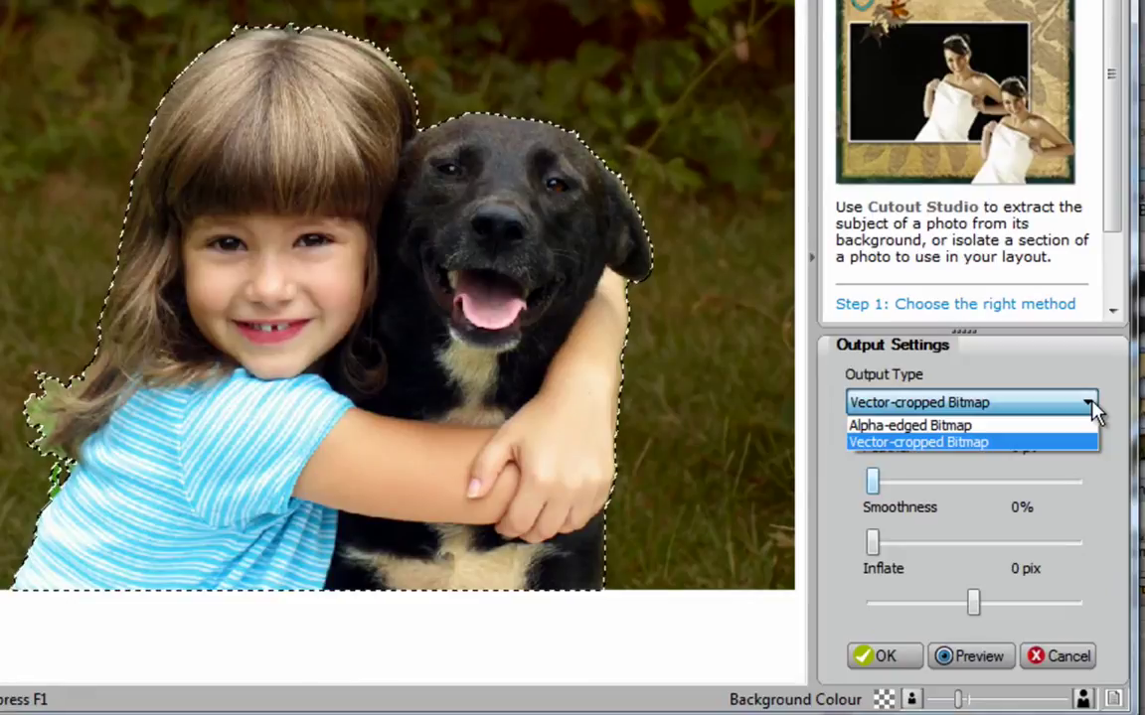
Step: Switch the second cutout's output to Alpha-edged Bitmap, keeping width 3 pix and blur 10, and preview it
{"action": "left_click", "coordinate": [997, 425]}
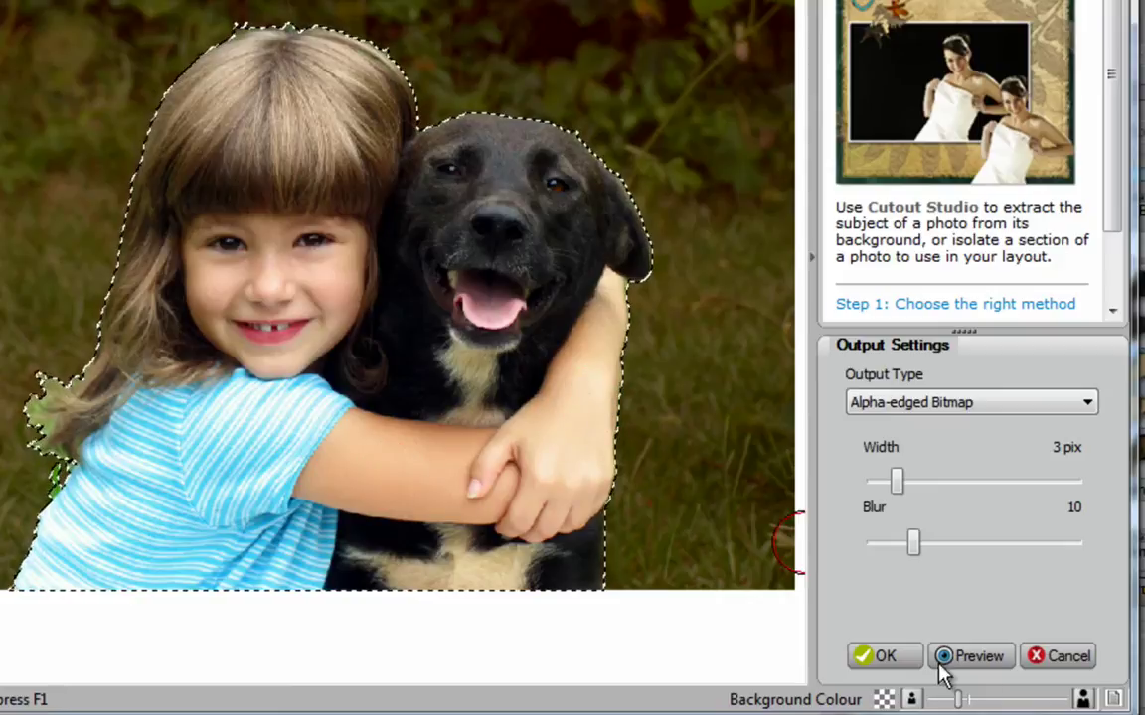
{"action": "left_click", "coordinate": [983, 661]}
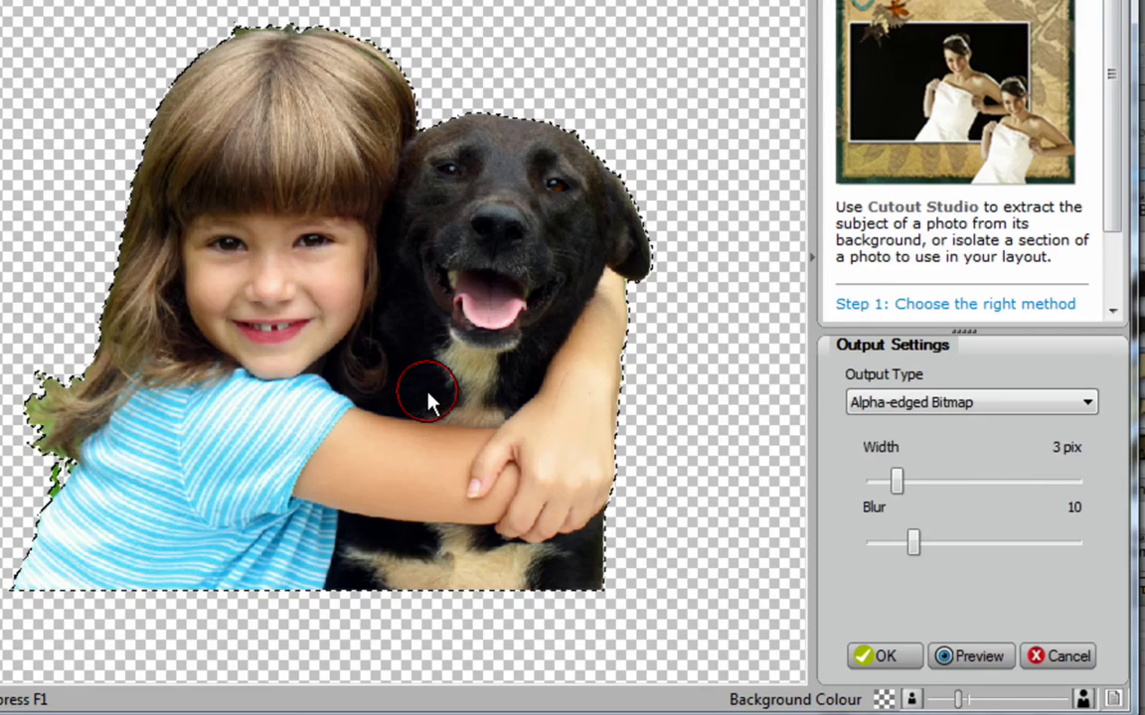
{"action": "scroll", "coordinate": [427, 442], "scroll_direction": "up", "scroll_amount": 3}
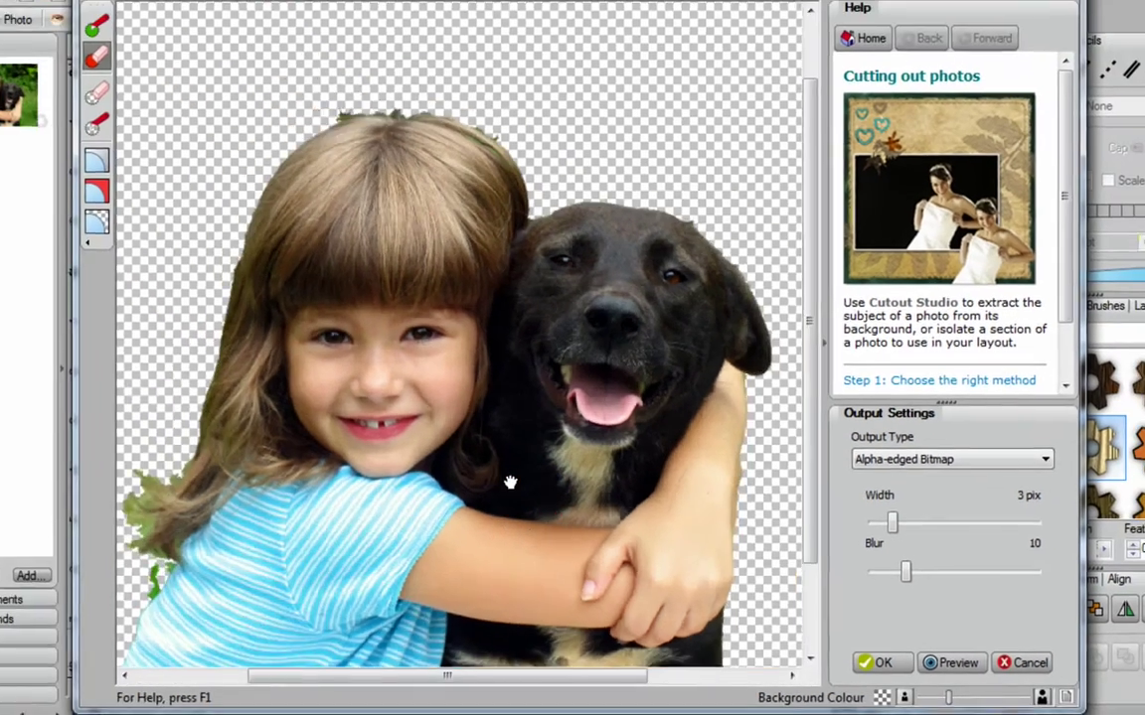
{"action": "scroll", "coordinate": [509, 483], "scroll_direction": "up", "scroll_amount": 3}
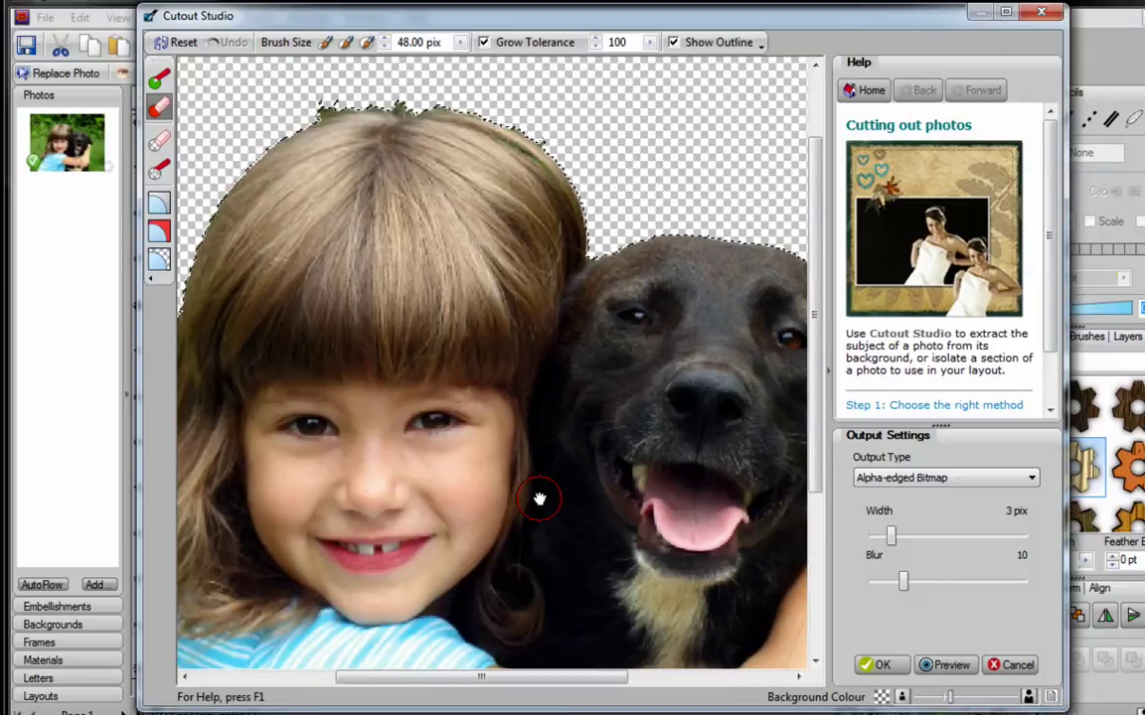
{"action": "scroll", "coordinate": [539, 499], "scroll_direction": "down", "scroll_amount": 2}
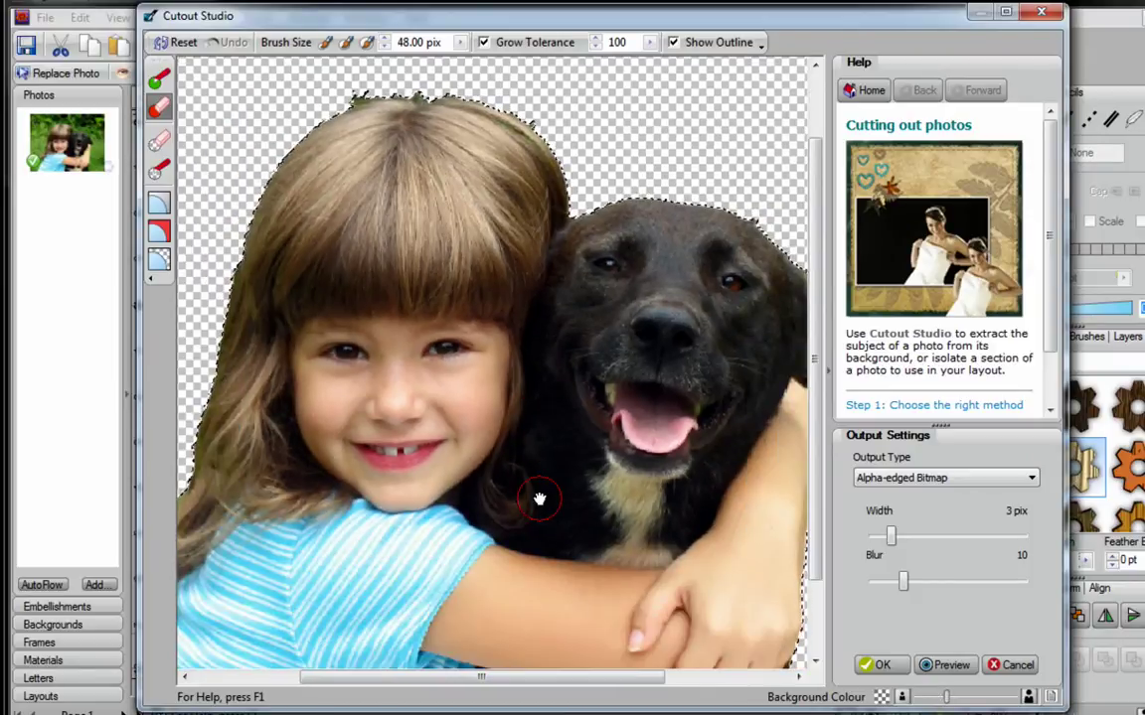
{"action": "mouse_move", "coordinate": [539, 498]}
{"action": "left_mouse_down"}
{"action": "mouse_move", "coordinate": [402, 460]}
{"action": "mouse_move", "coordinate": [524, 460]}
{"action": "mouse_move", "coordinate": [531, 503]}
{"action": "left_mouse_up"}
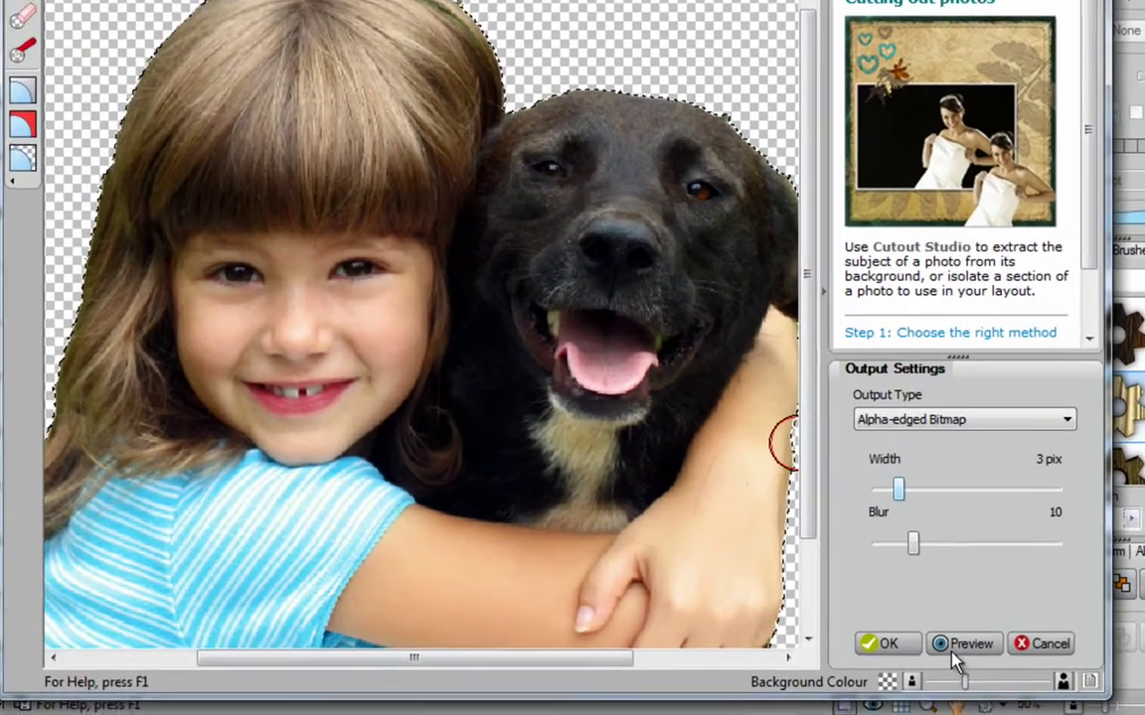
{"action": "scroll", "coordinate": [965, 682], "scroll_direction": "down", "scroll_amount": 1}
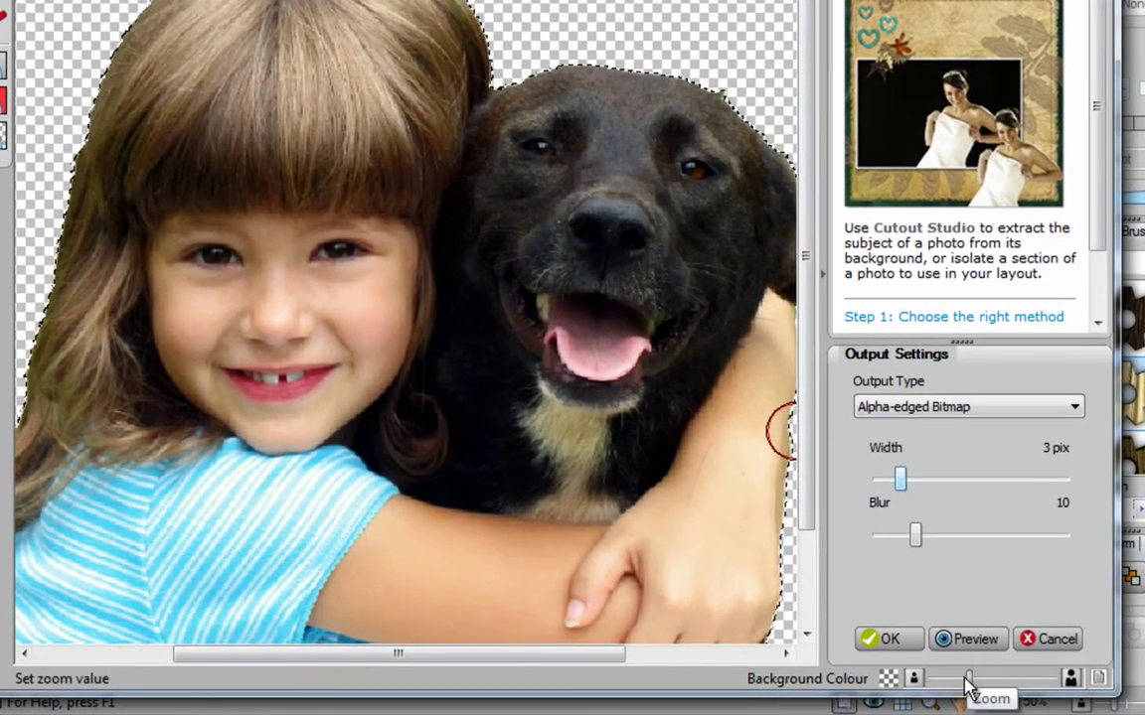
{"action": "scroll", "coordinate": [966, 681], "scroll_direction": "down", "scroll_amount": 1}
{"action": "scroll", "coordinate": [965, 681], "scroll_direction": "up", "scroll_amount": 2}
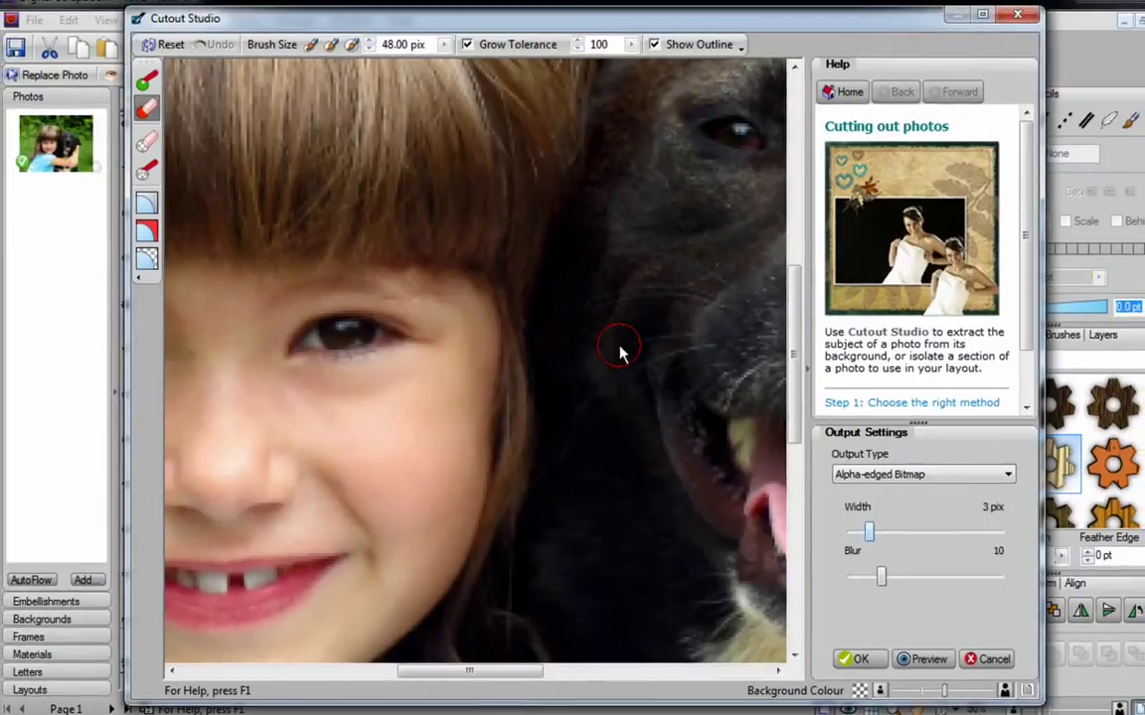
{"action": "left_click_drag", "start_coordinate": [794, 343], "coordinate": [784, 228]}
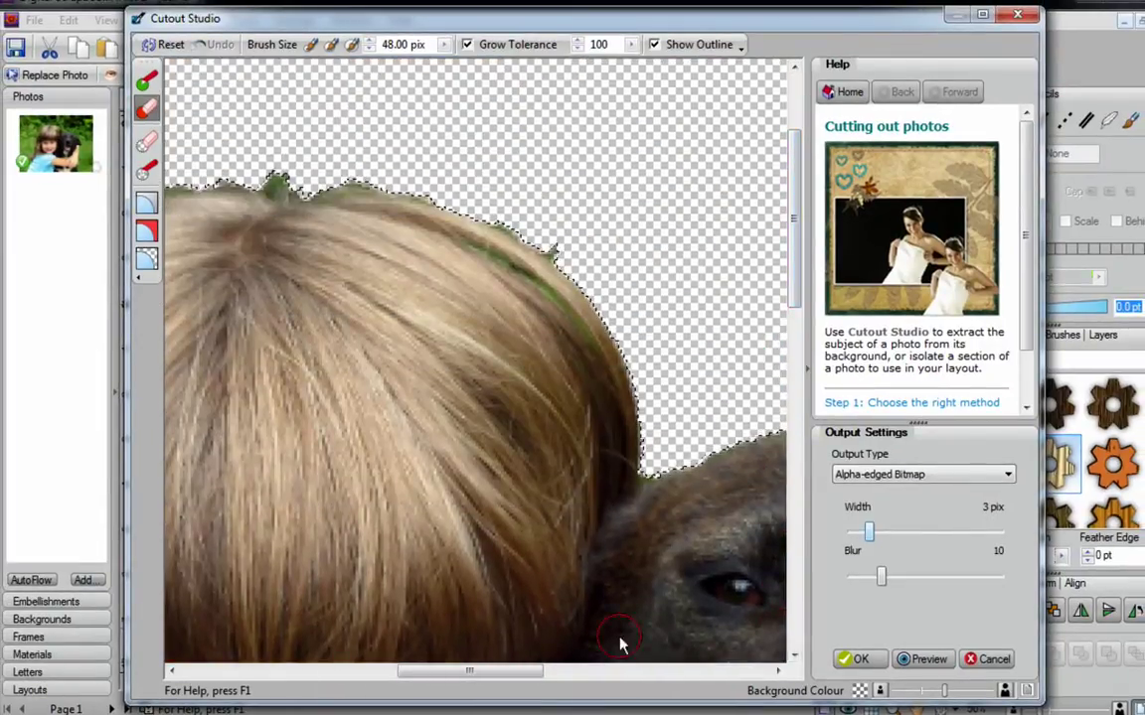
{"action": "left_click_drag", "start_coordinate": [520, 674], "coordinate": [462, 671]}
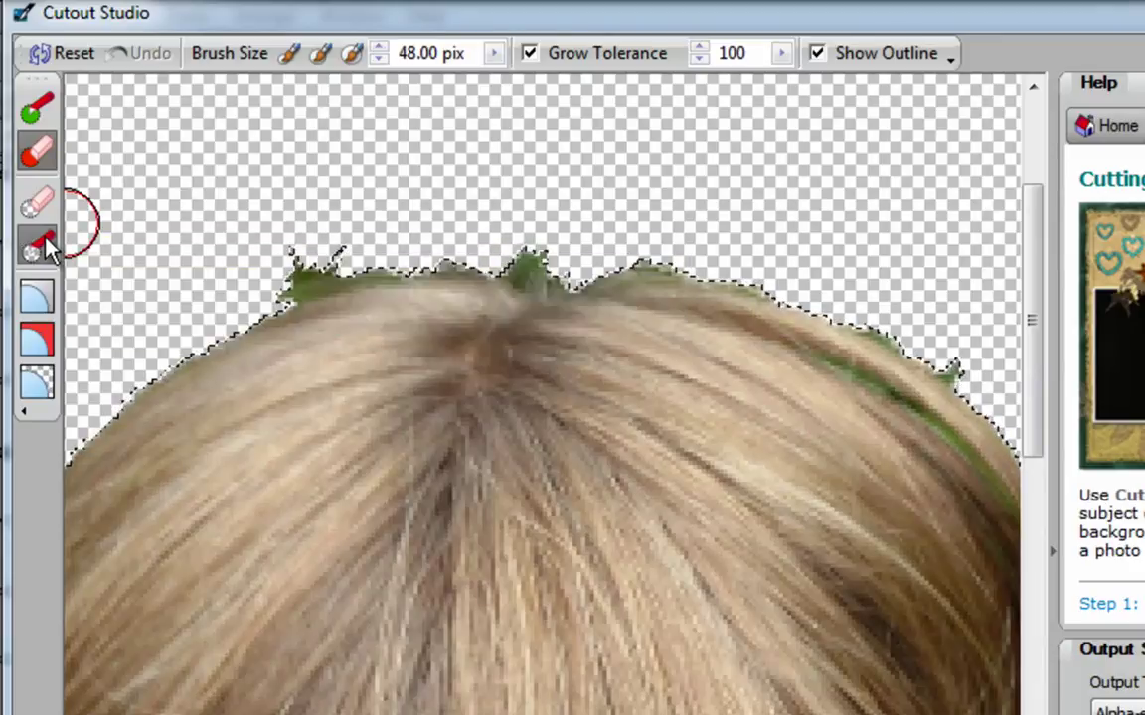
Step: Use the erase brush at hardness 100, then 7, undoing both test strokes through the hair
{"action": "left_click", "coordinate": [39, 244]}
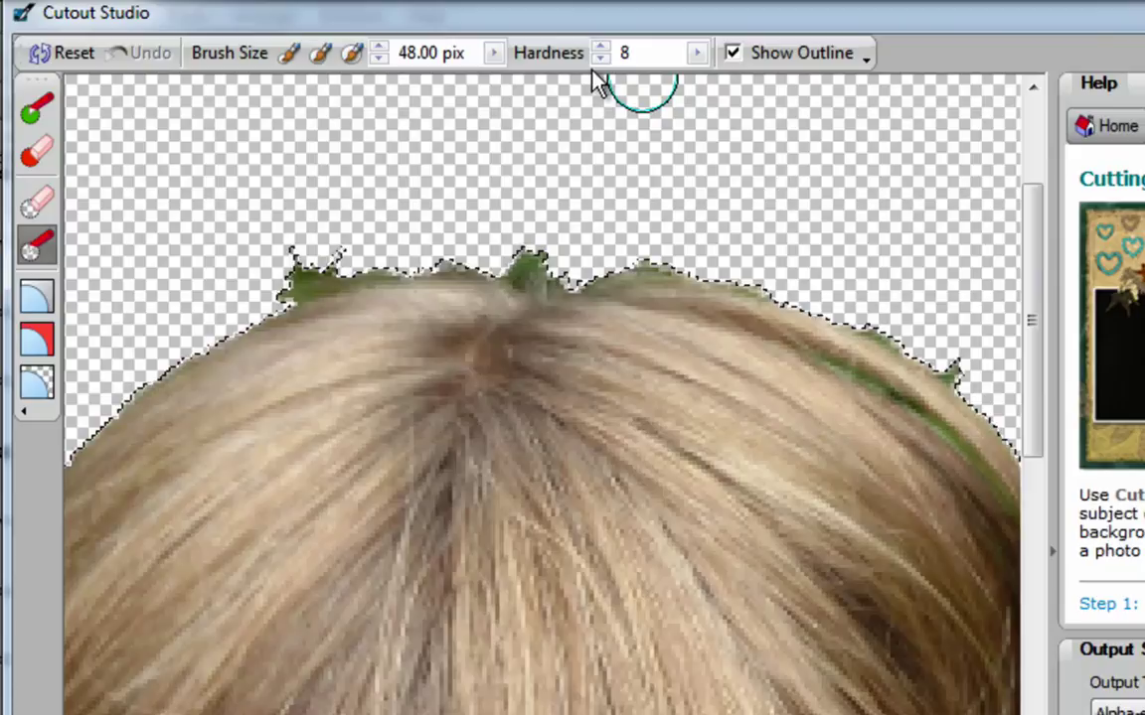
{"action": "left_click", "coordinate": [702, 54]}
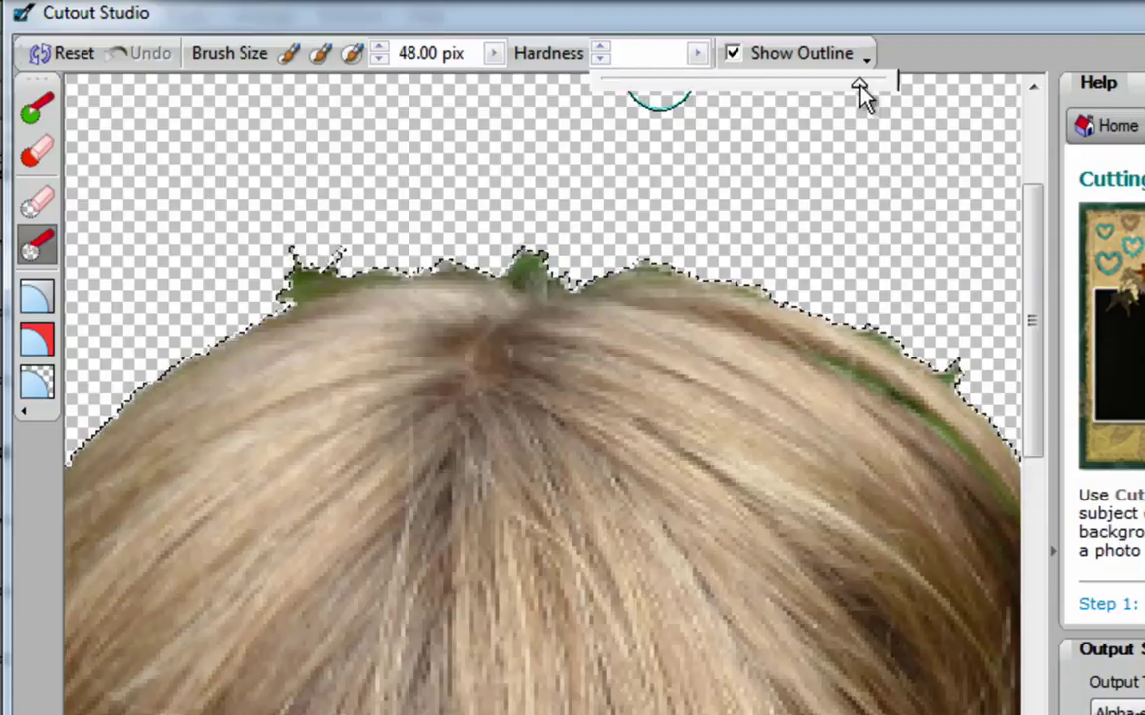
{"action": "left_click_drag", "start_coordinate": [855, 81], "coordinate": [902, 84]}
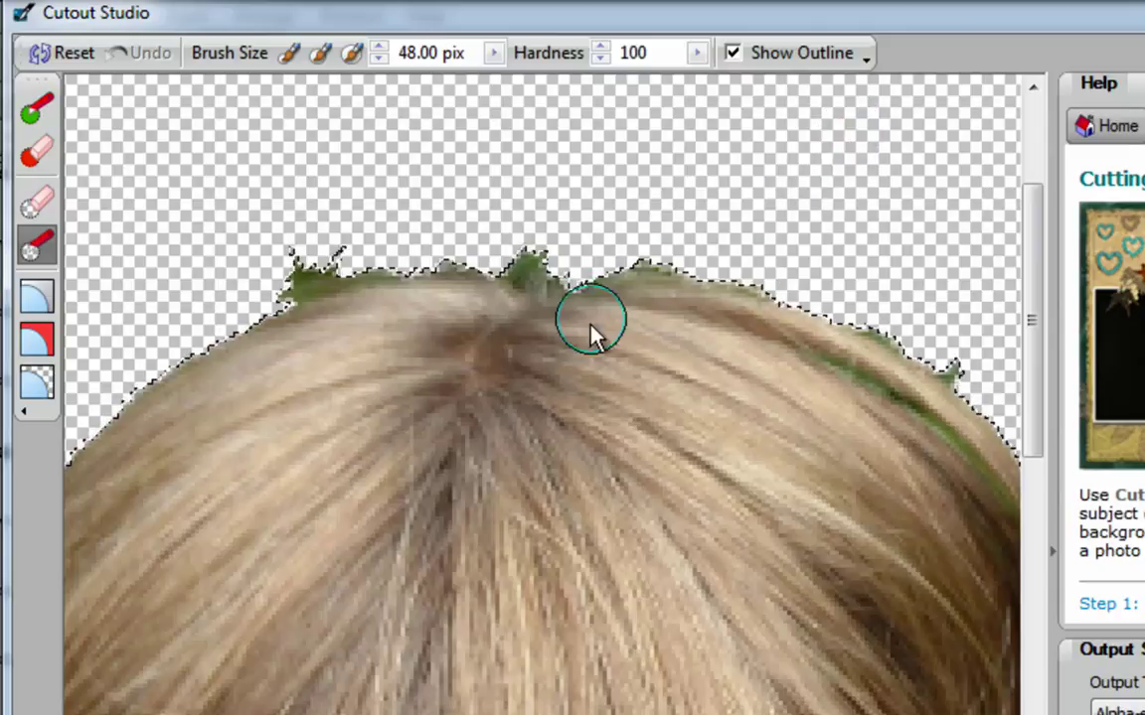
{"action": "left_click_drag", "start_coordinate": [584, 364], "coordinate": [323, 475]}
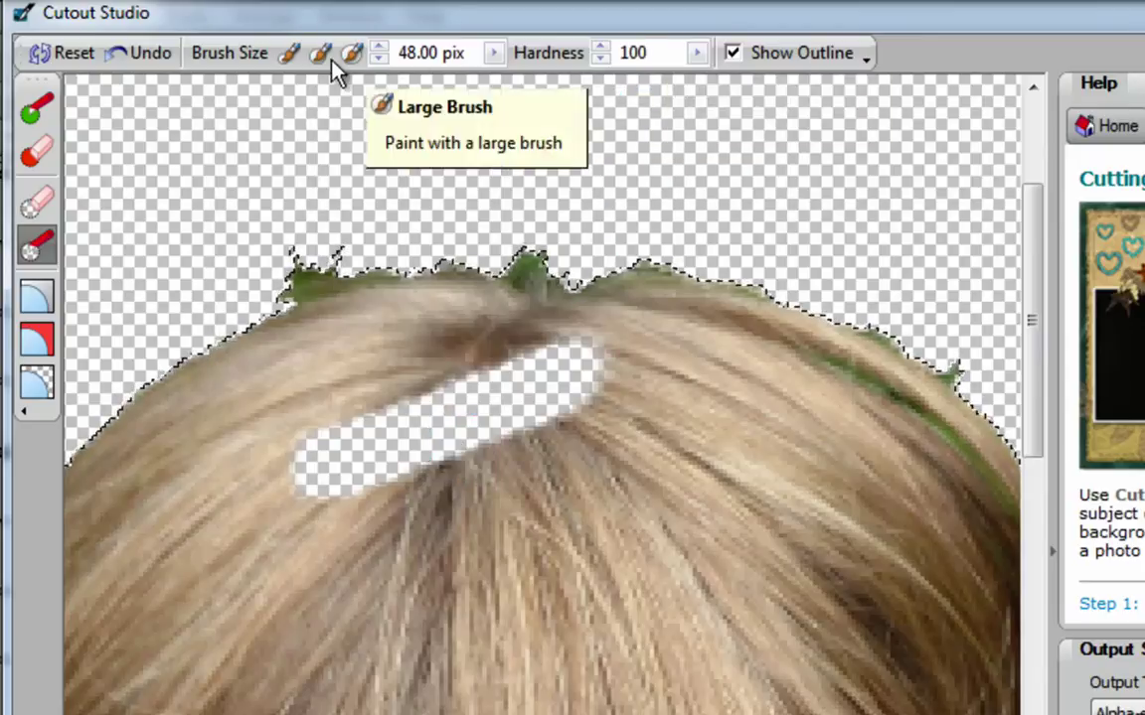
{"action": "left_click", "coordinate": [140, 56]}
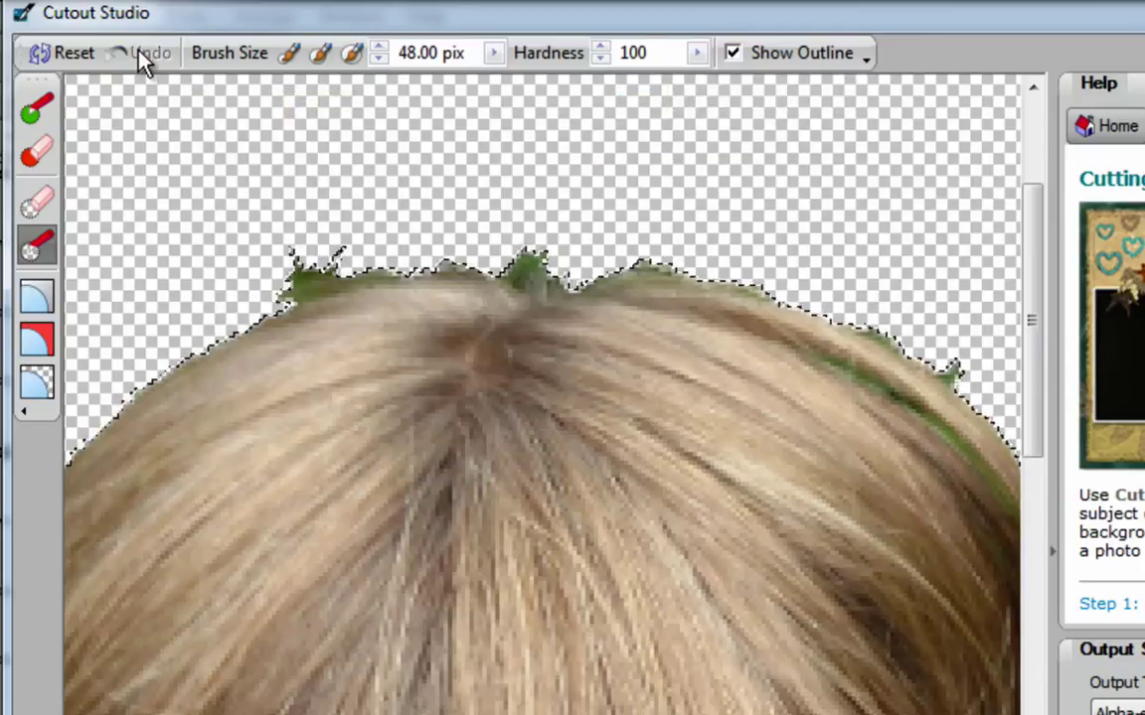
{"action": "left_click", "coordinate": [696, 53]}
{"action": "left_click_drag", "start_coordinate": [651, 80], "coordinate": [618, 84]}
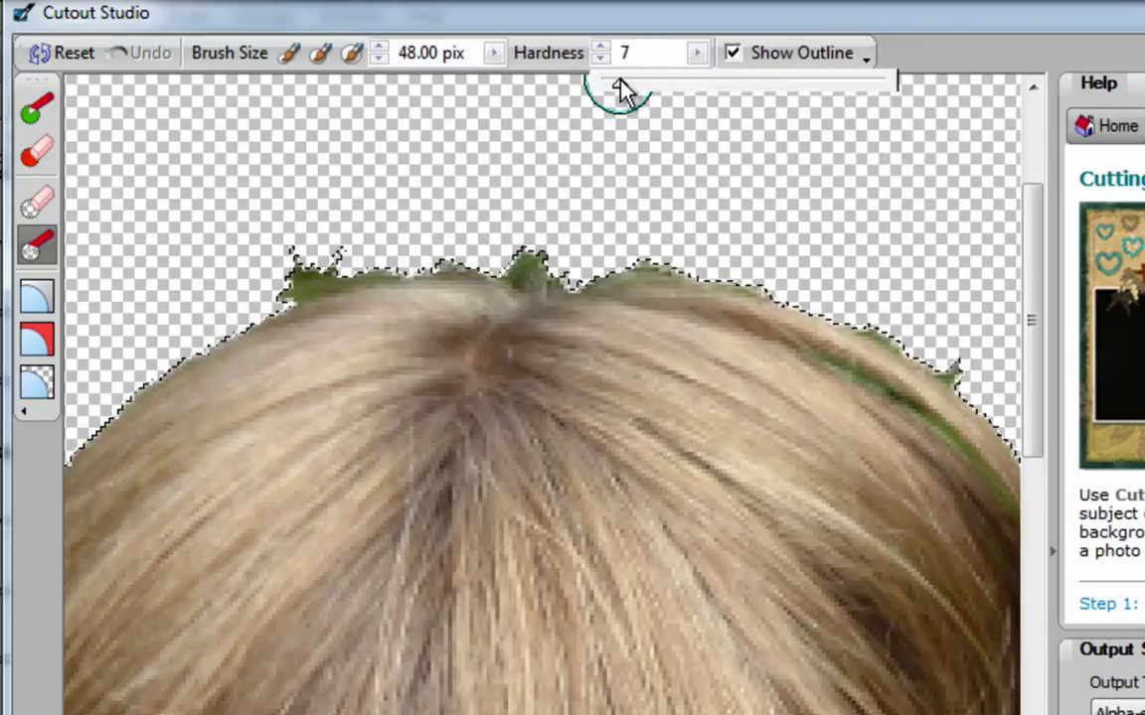
{"action": "mouse_move", "coordinate": [557, 354]}
{"action": "left_mouse_down"}
{"action": "mouse_move", "coordinate": [521, 377]}
{"action": "mouse_move", "coordinate": [320, 462]}
{"action": "left_mouse_up"}
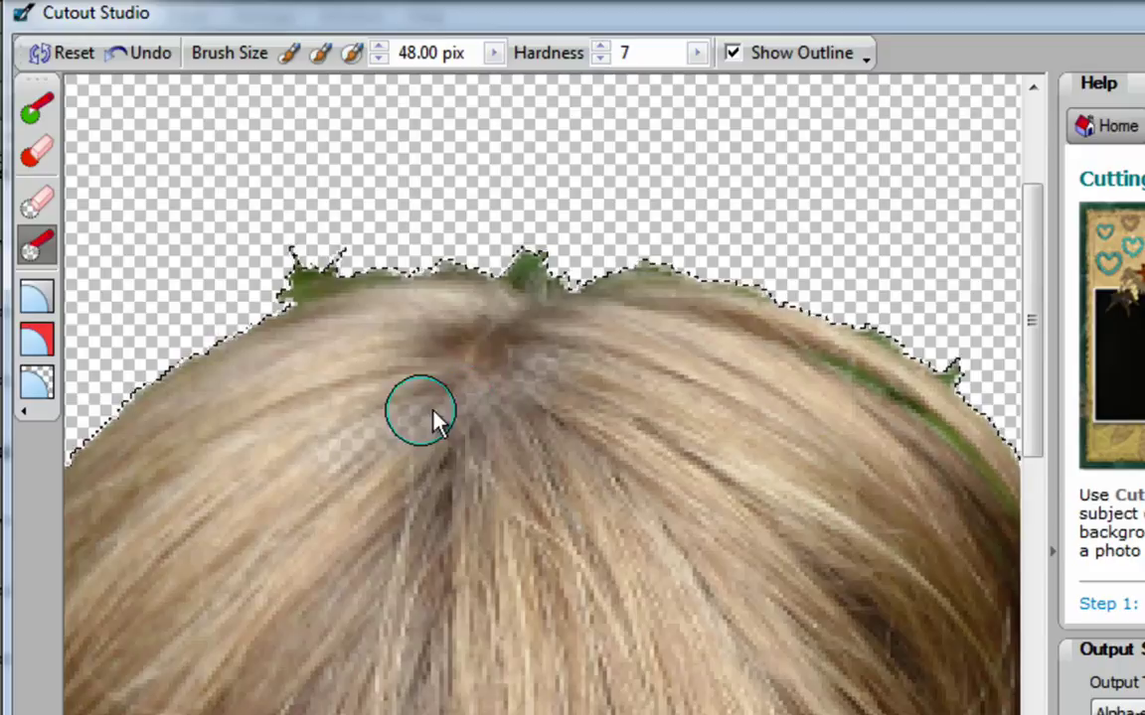
{"action": "left_click", "coordinate": [144, 55]}
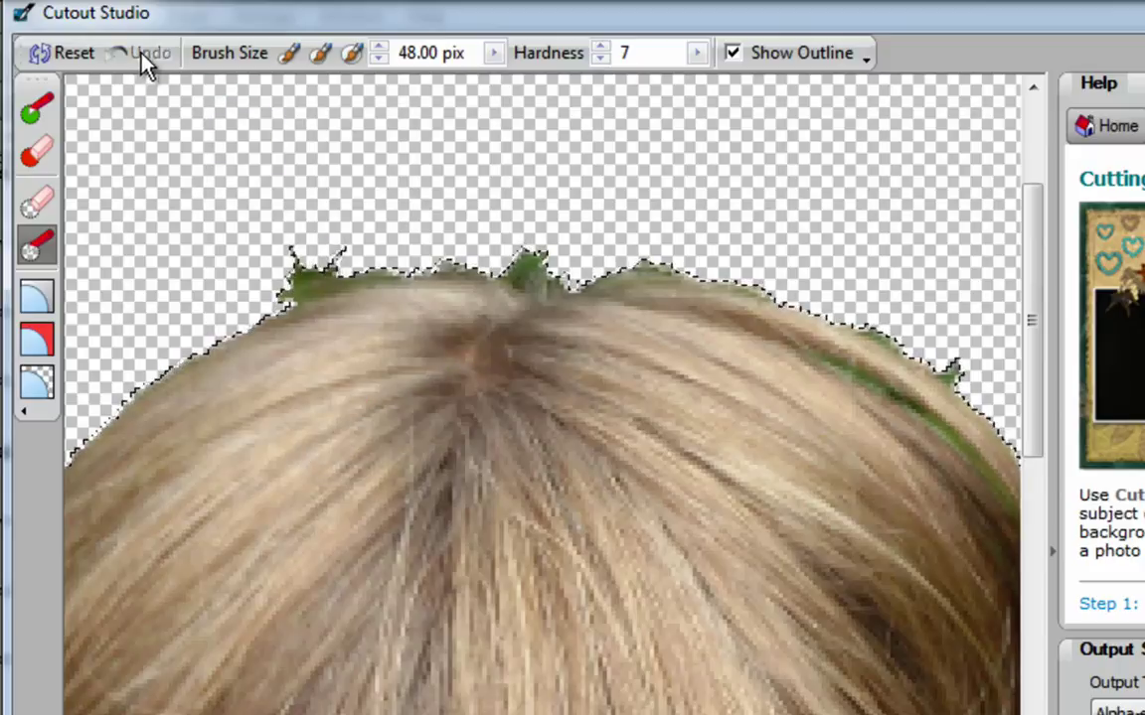
Step: Erase the green leaf spikes along the top hair edge, then restore part of the top-left edge
{"action": "mouse_move", "coordinate": [273, 225]}
{"action": "left_mouse_down"}
{"action": "mouse_move", "coordinate": [282, 261]}
{"action": "mouse_move", "coordinate": [330, 243]}
{"action": "mouse_move", "coordinate": [285, 287]}
{"action": "mouse_move", "coordinate": [316, 290]}
{"action": "left_mouse_up"}
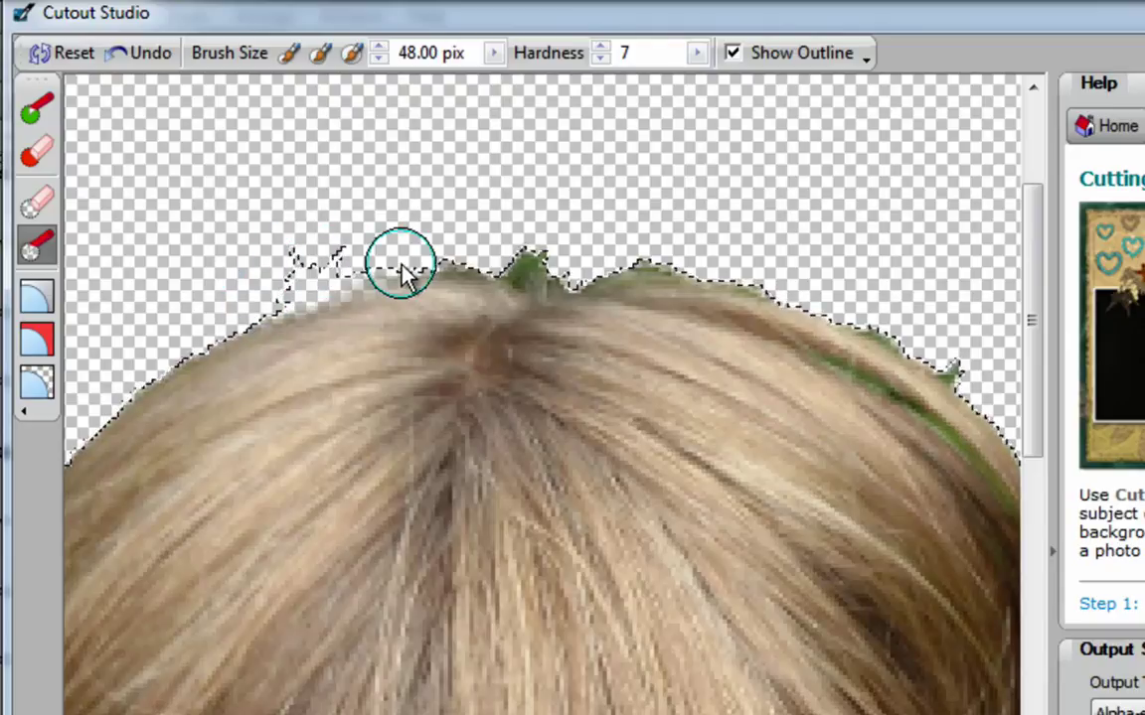
{"action": "mouse_move", "coordinate": [401, 261]}
{"action": "left_mouse_down"}
{"action": "mouse_move", "coordinate": [515, 270]}
{"action": "mouse_move", "coordinate": [524, 247]}
{"action": "mouse_move", "coordinate": [501, 269]}
{"action": "mouse_move", "coordinate": [589, 282]}
{"action": "mouse_move", "coordinate": [556, 288]}
{"action": "mouse_move", "coordinate": [620, 262]}
{"action": "mouse_move", "coordinate": [719, 270]}
{"action": "mouse_move", "coordinate": [637, 271]}
{"action": "left_mouse_up"}
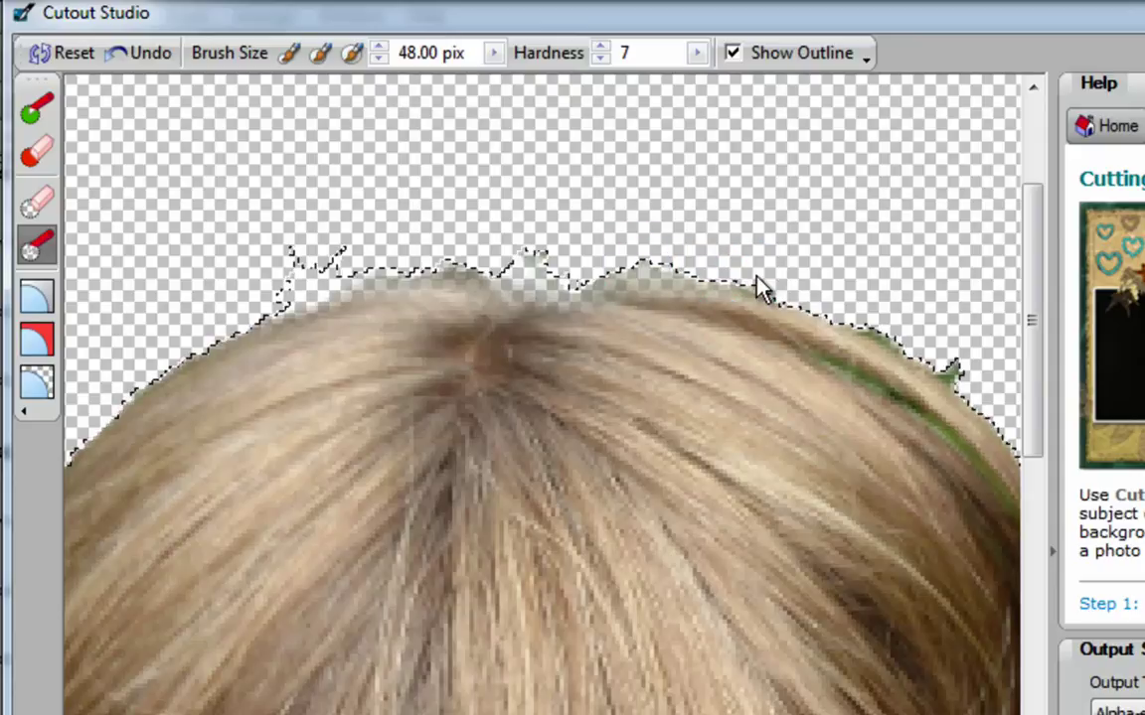
{"action": "left_click", "coordinate": [37, 209]}
{"action": "mouse_move", "coordinate": [169, 270]}
{"action": "left_mouse_down"}
{"action": "mouse_move", "coordinate": [334, 253]}
{"action": "mouse_move", "coordinate": [174, 265]}
{"action": "left_mouse_up"}
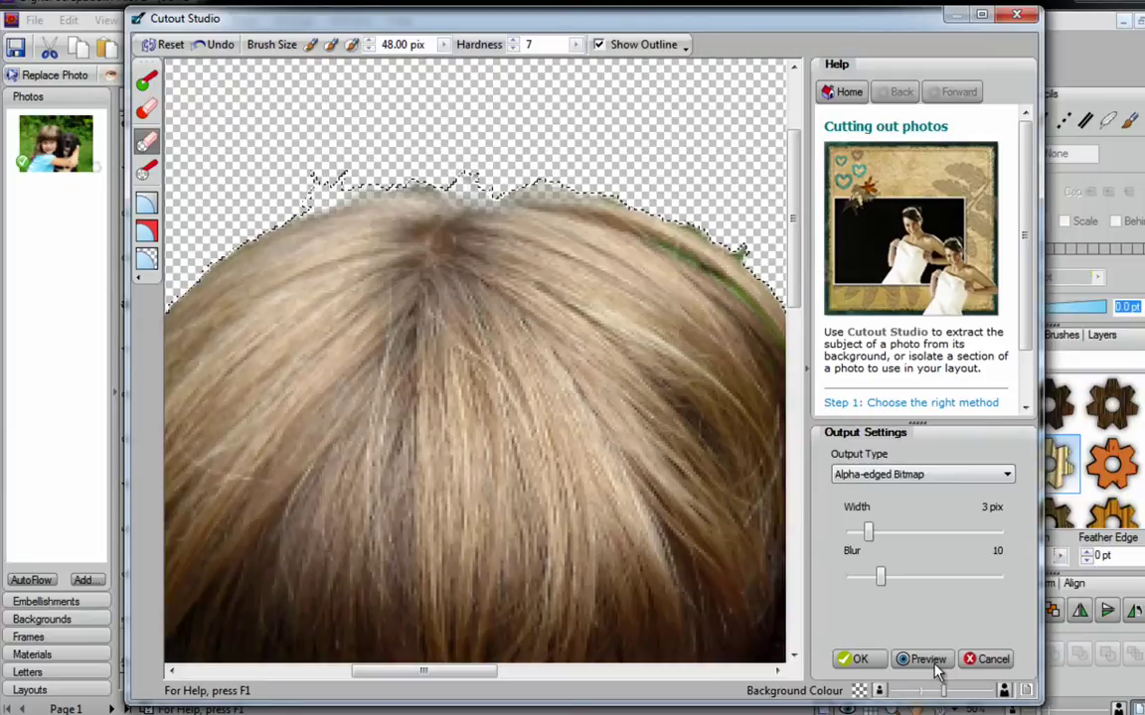
Step: Preview the cleaned cutout, keep the edits rather than reverting, and place it on the striped page
{"action": "left_click", "coordinate": [932, 662]}
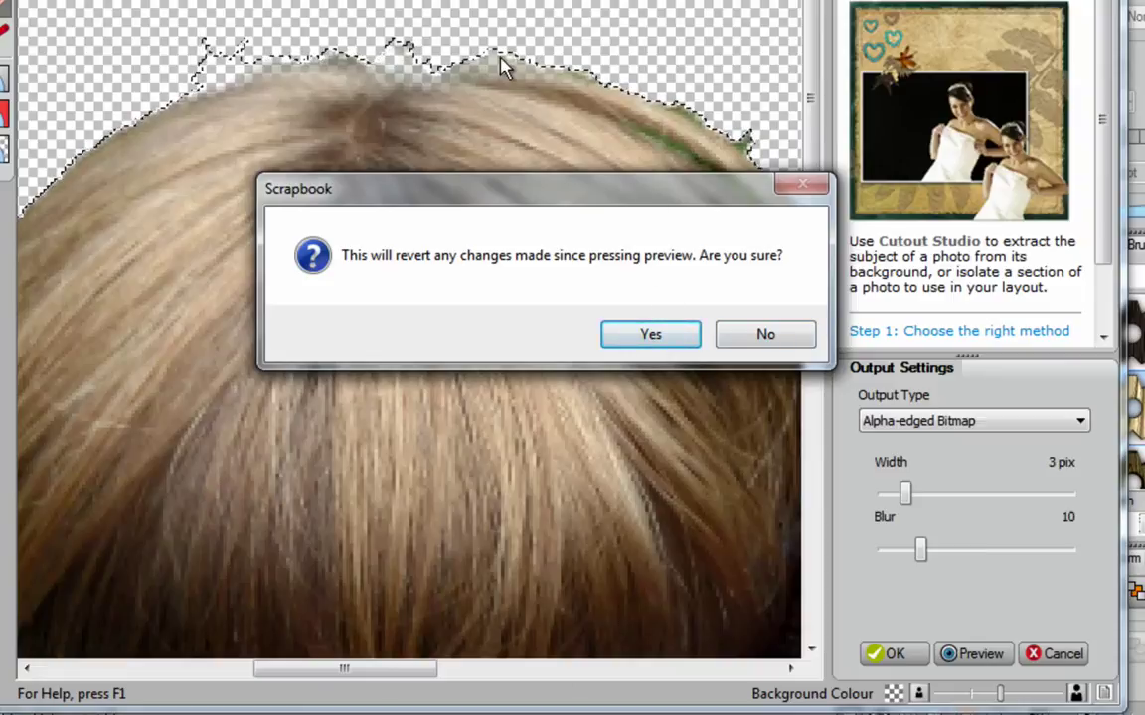
{"action": "left_click", "coordinate": [761, 338]}
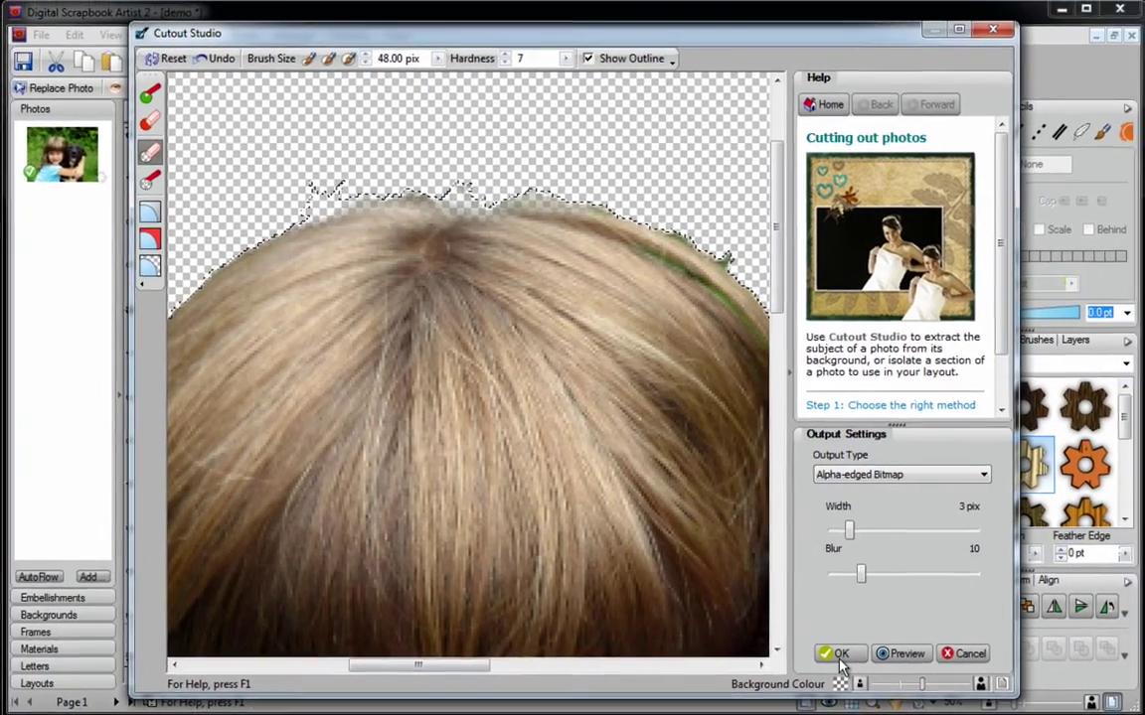
{"action": "left_click", "coordinate": [837, 655]}
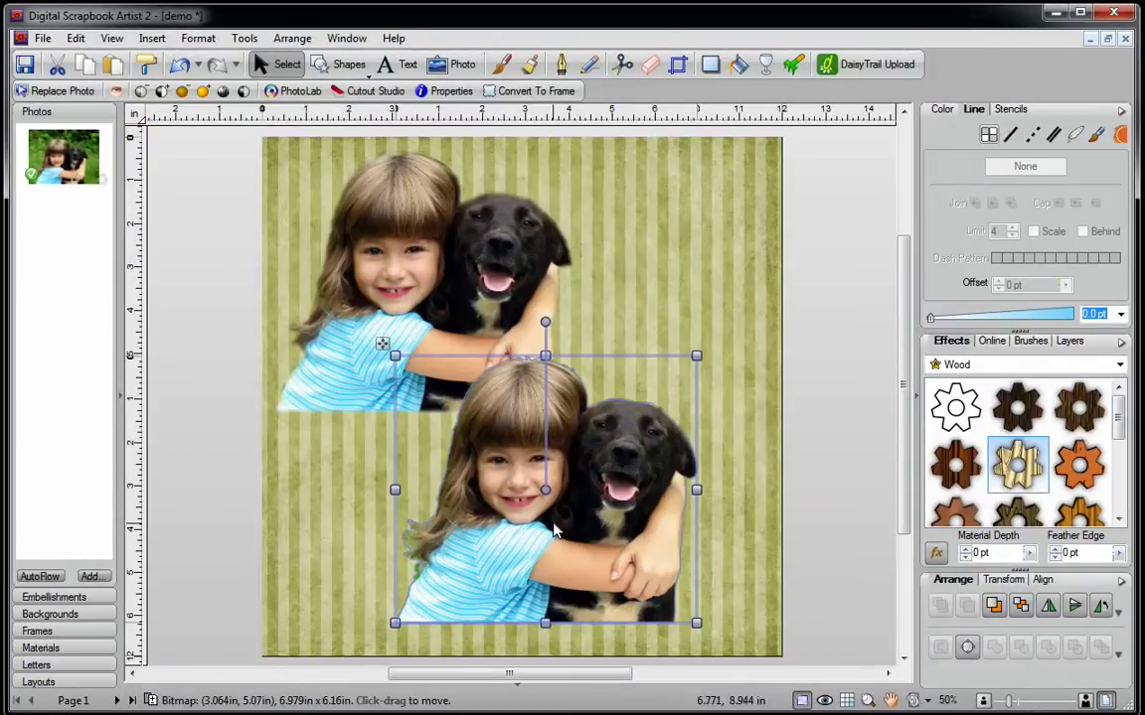
Step: Mirror the original photo horizontally, line it up beside the cutout at the top, and zoom onto the faces
{"action": "left_click_drag", "start_coordinate": [505, 525], "coordinate": [637, 344]}
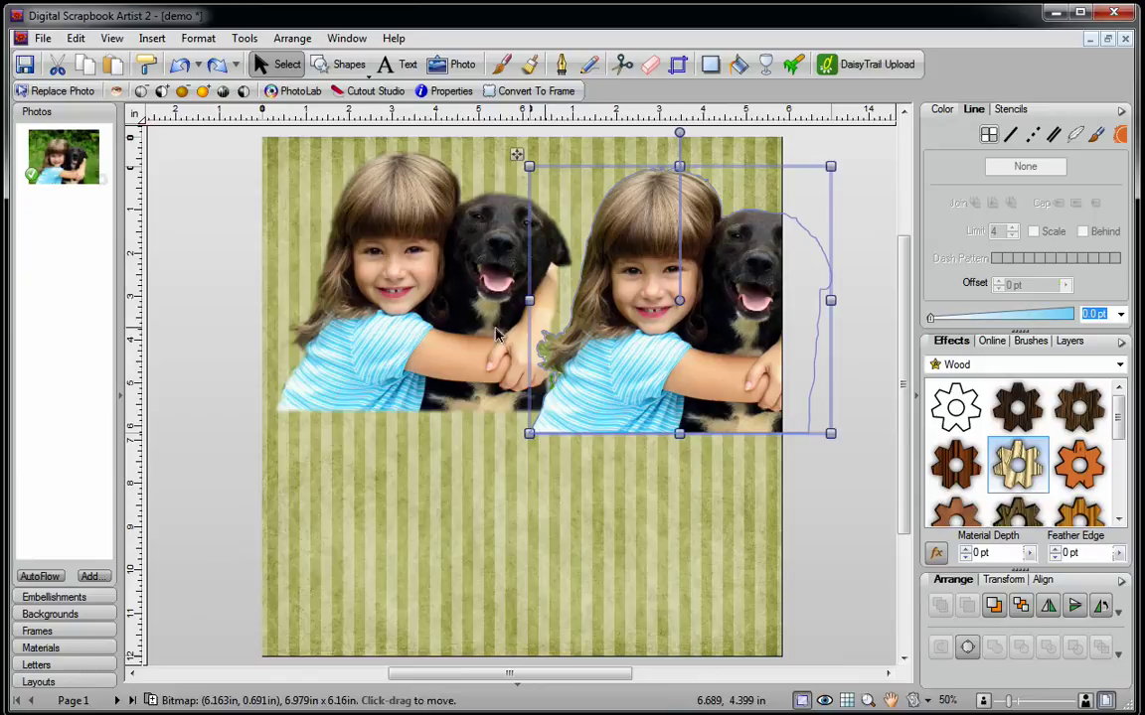
{"action": "left_click", "coordinate": [364, 251]}
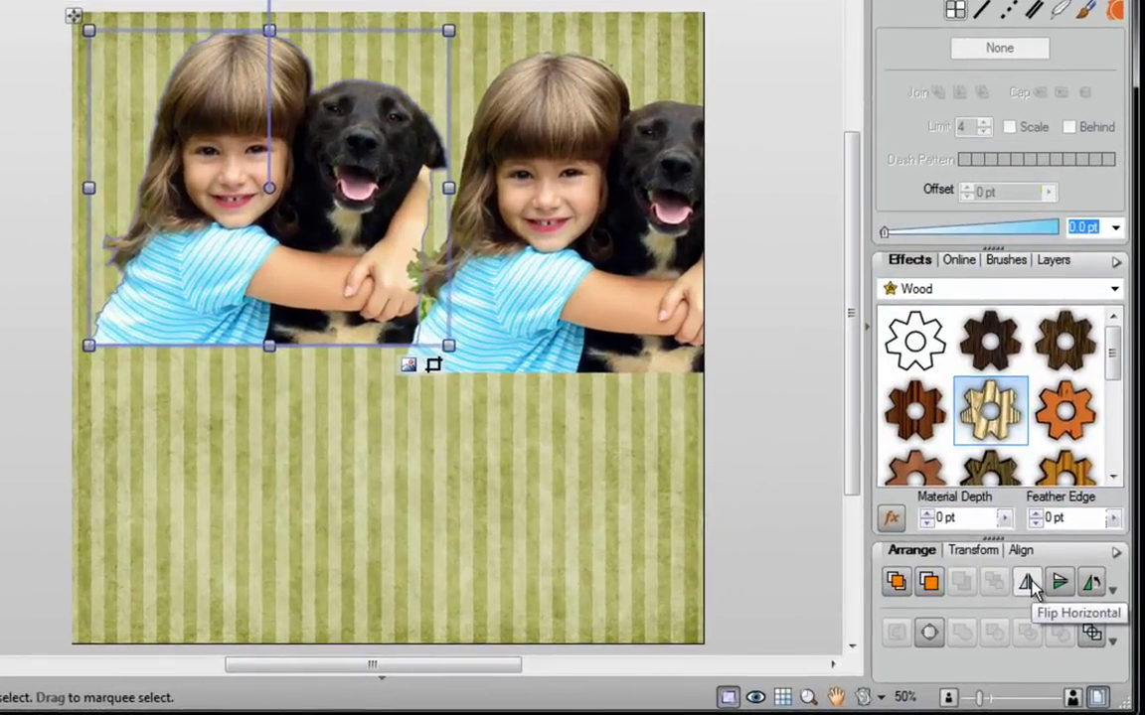
{"action": "left_click", "coordinate": [1031, 588]}
{"action": "left_click_drag", "start_coordinate": [340, 255], "coordinate": [289, 267]}
{"action": "left_click_drag", "start_coordinate": [590, 264], "coordinate": [559, 260]}
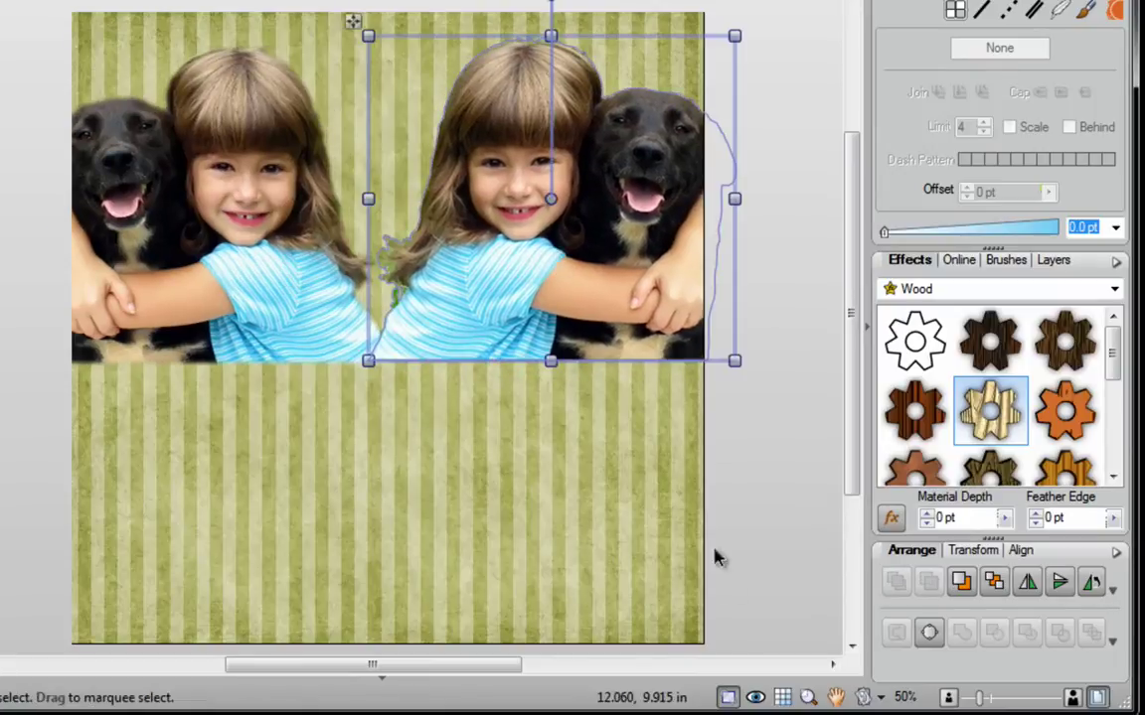
{"action": "left_click", "coordinate": [810, 698]}
{"action": "left_click_drag", "start_coordinate": [286, 81], "coordinate": [506, 325]}
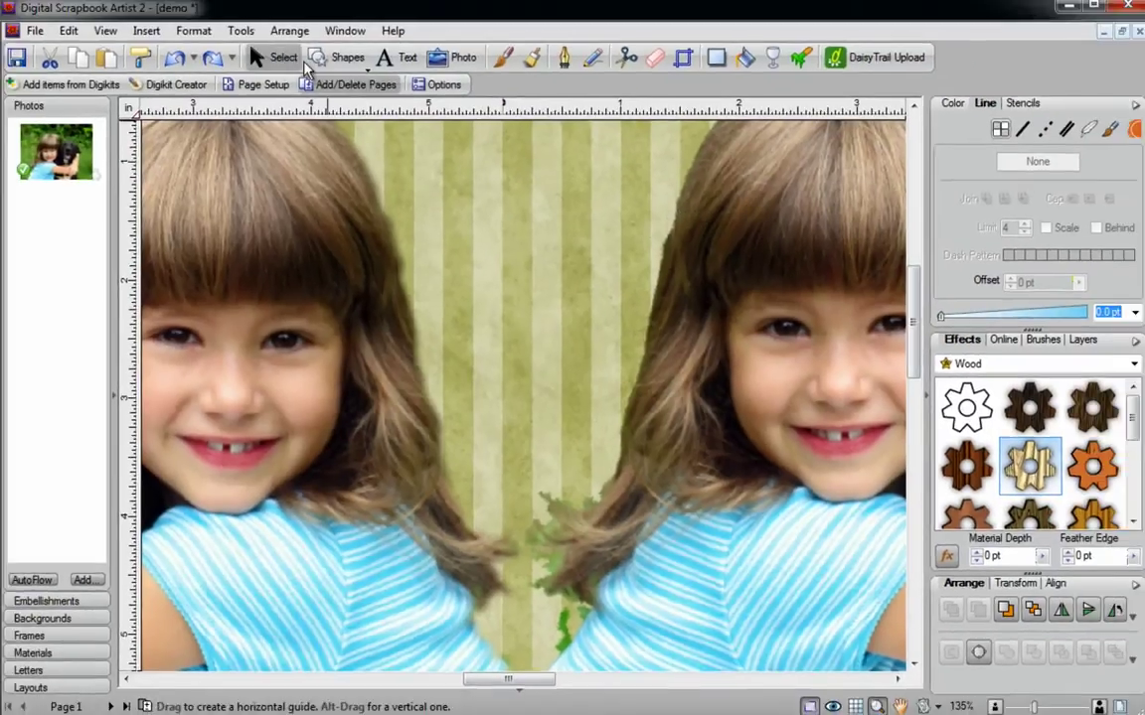
Step: On page 2, place a copy of the lower photo at the lower left
{"action": "left_click", "coordinate": [281, 58]}
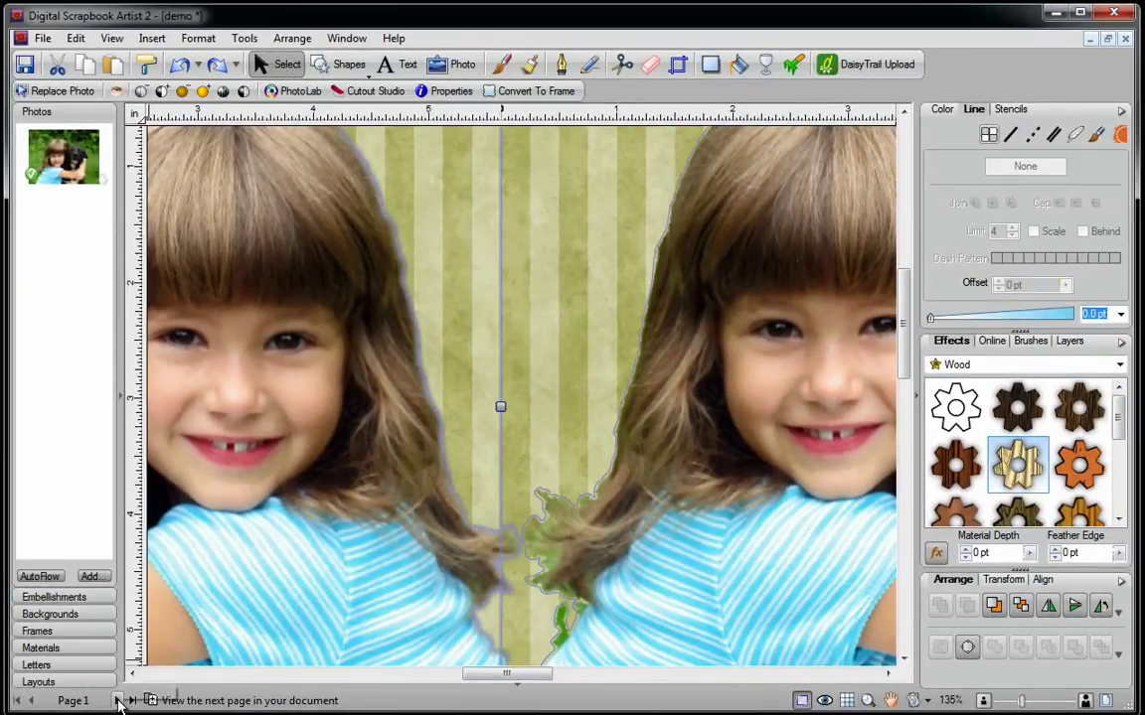
{"action": "left_click", "coordinate": [117, 701]}
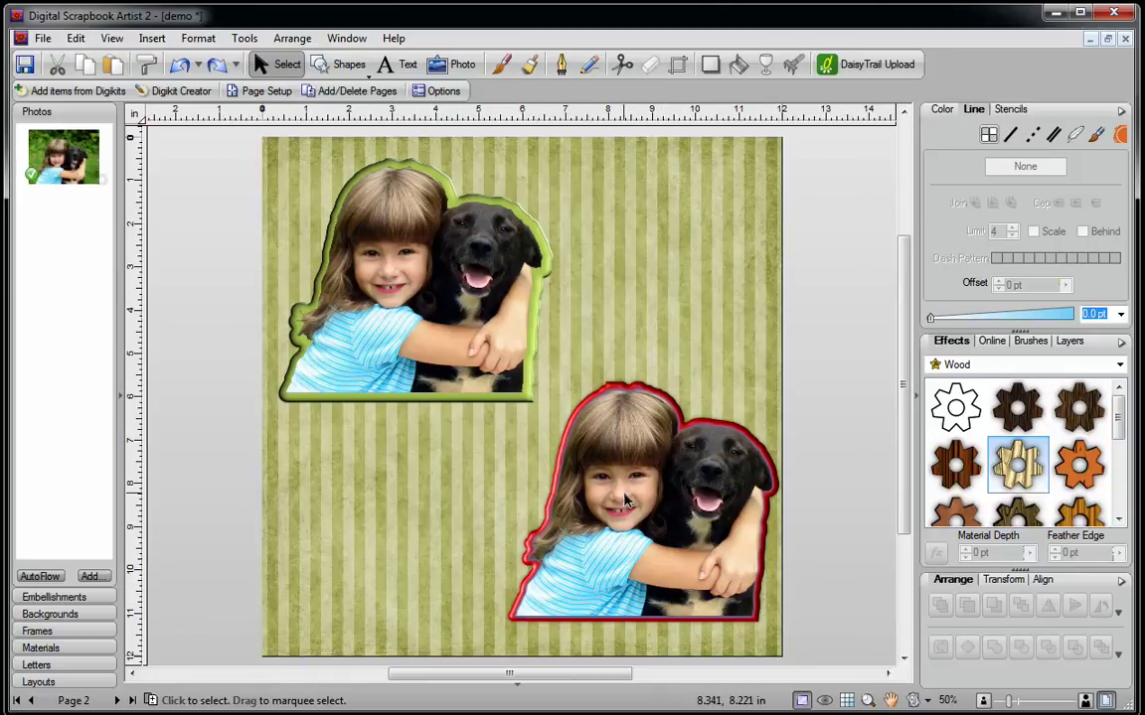
{"action": "left_click_drag", "start_coordinate": [641, 493], "coordinate": [380, 489]}
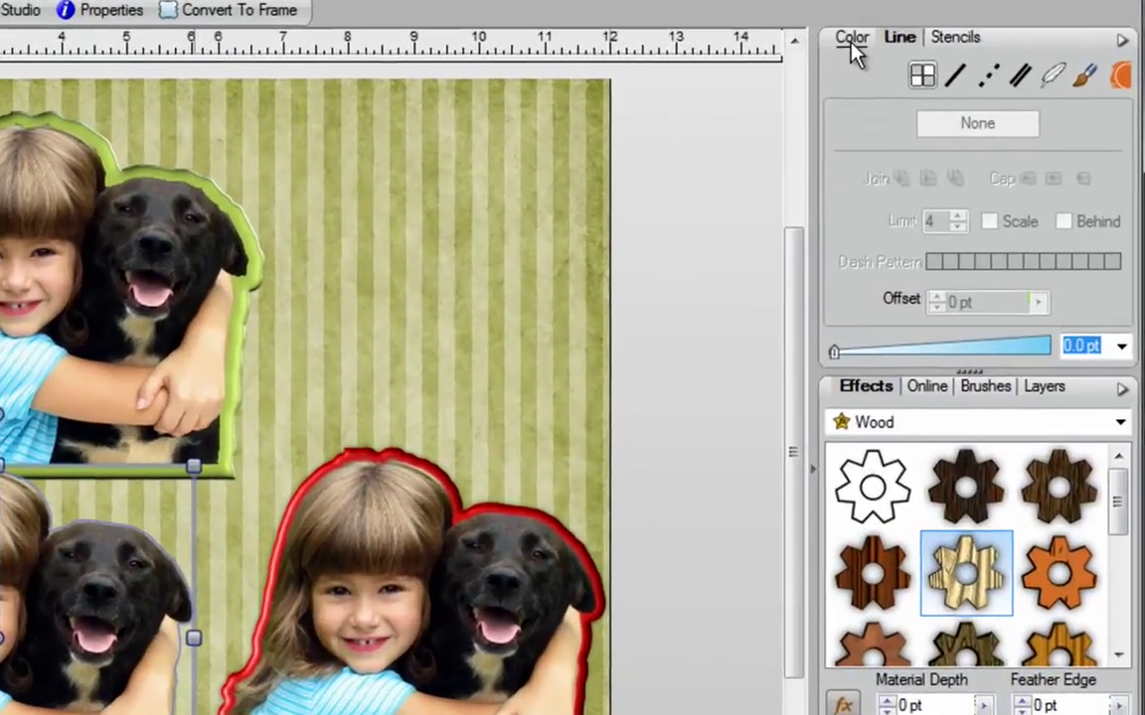
Step: Give the copy an olive green, solid 13.5 pt outline and the Basswood wood effect
{"action": "left_click", "coordinate": [851, 38]}
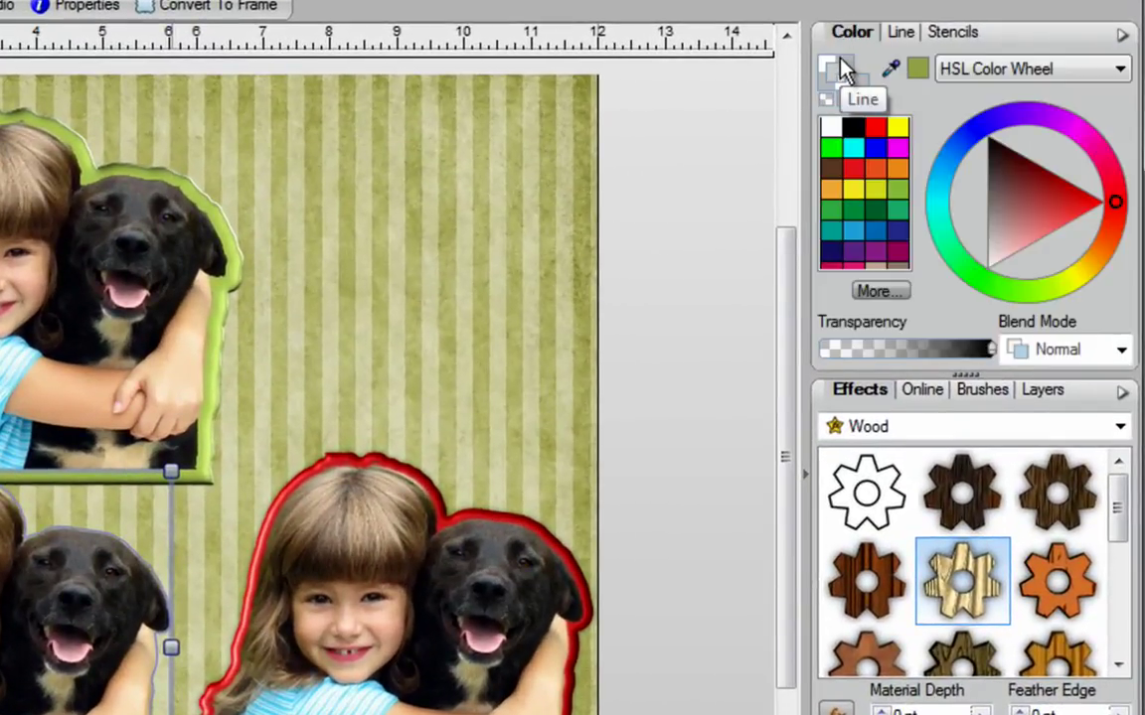
{"action": "left_click", "coordinate": [918, 69]}
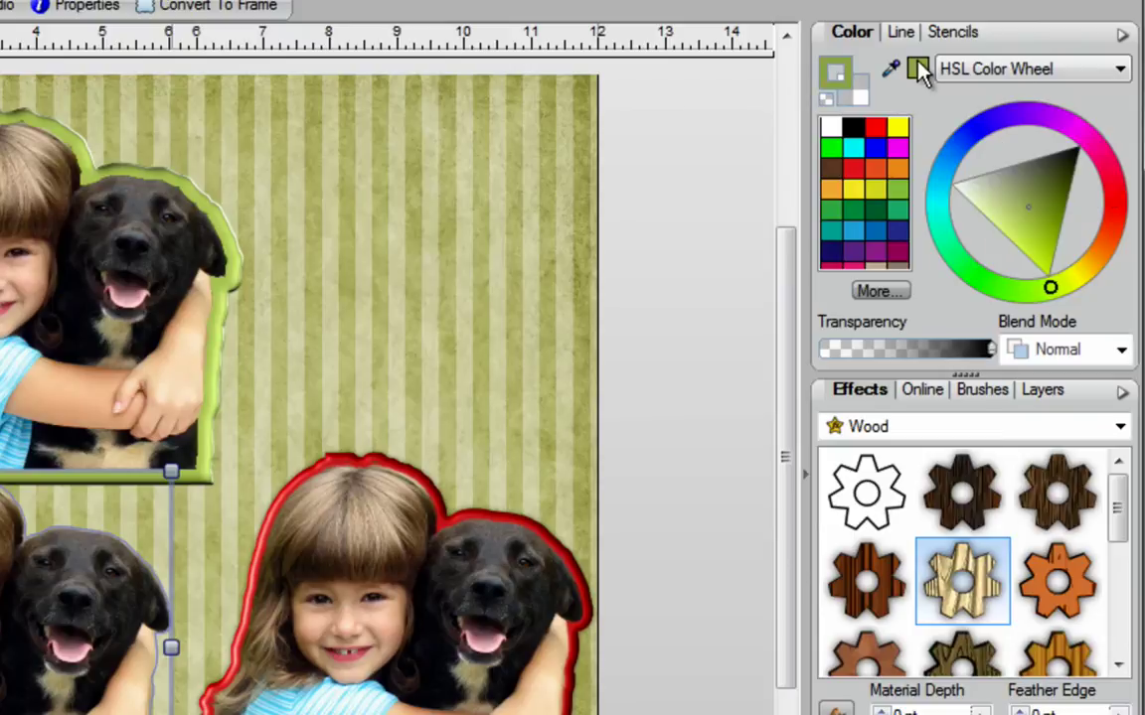
{"action": "left_click", "coordinate": [902, 35]}
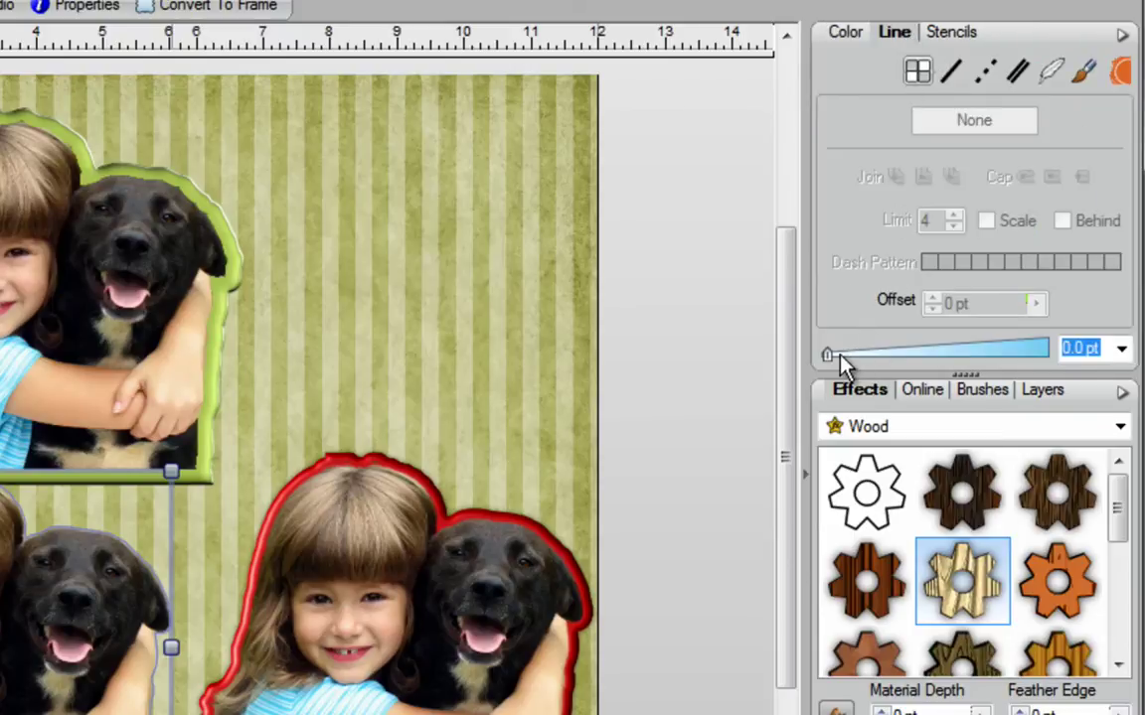
{"action": "left_click_drag", "start_coordinate": [839, 354], "coordinate": [860, 354]}
{"action": "left_click", "coordinate": [945, 353]}
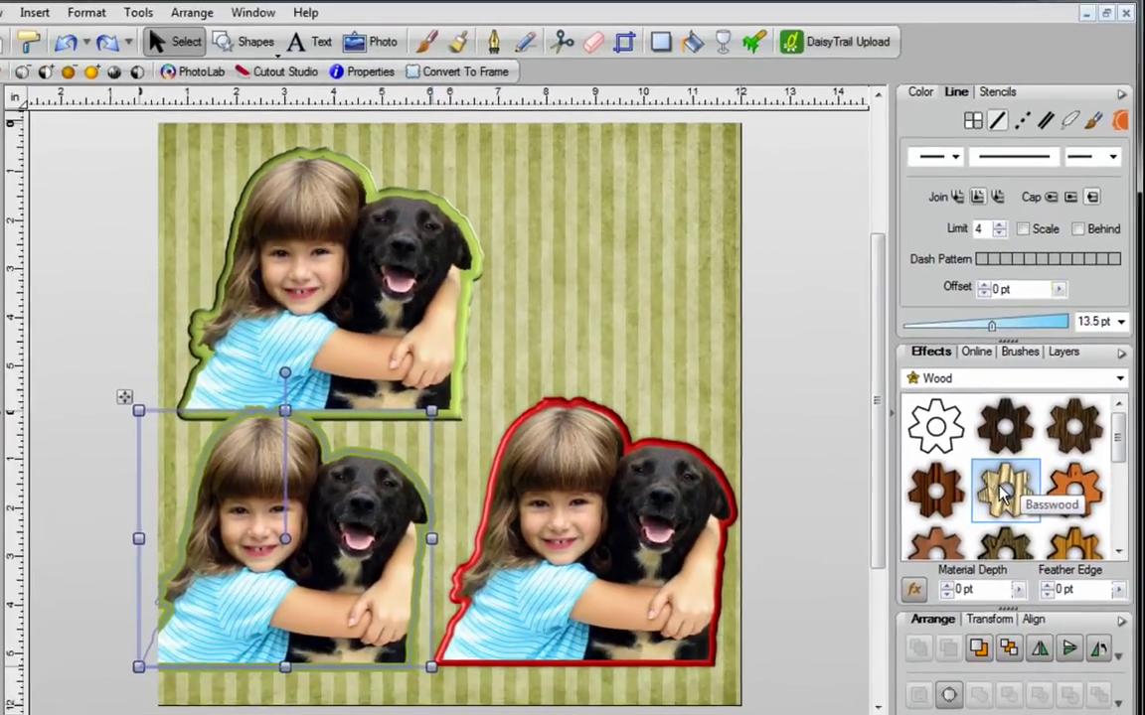
{"action": "left_click", "coordinate": [960, 590]}
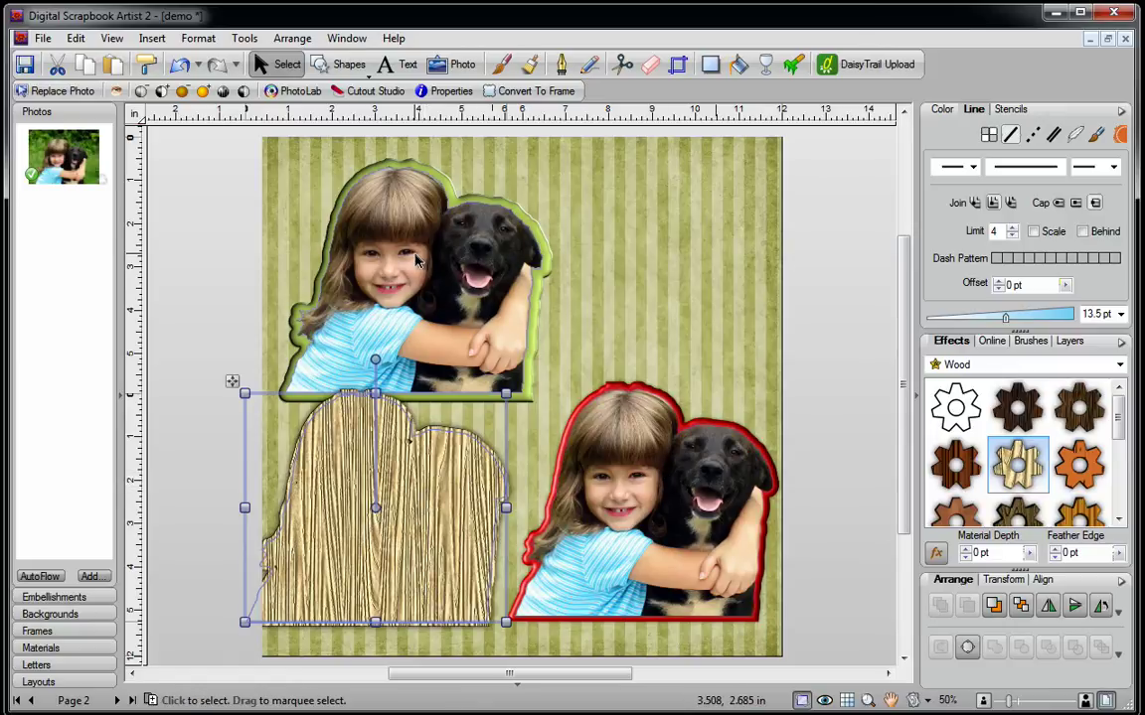
Step: Copy the upper photo to the top right of page 2 and convert it to a 300 dpi bitmap
{"action": "left_click_drag", "start_coordinate": [417, 260], "coordinate": [635, 251]}
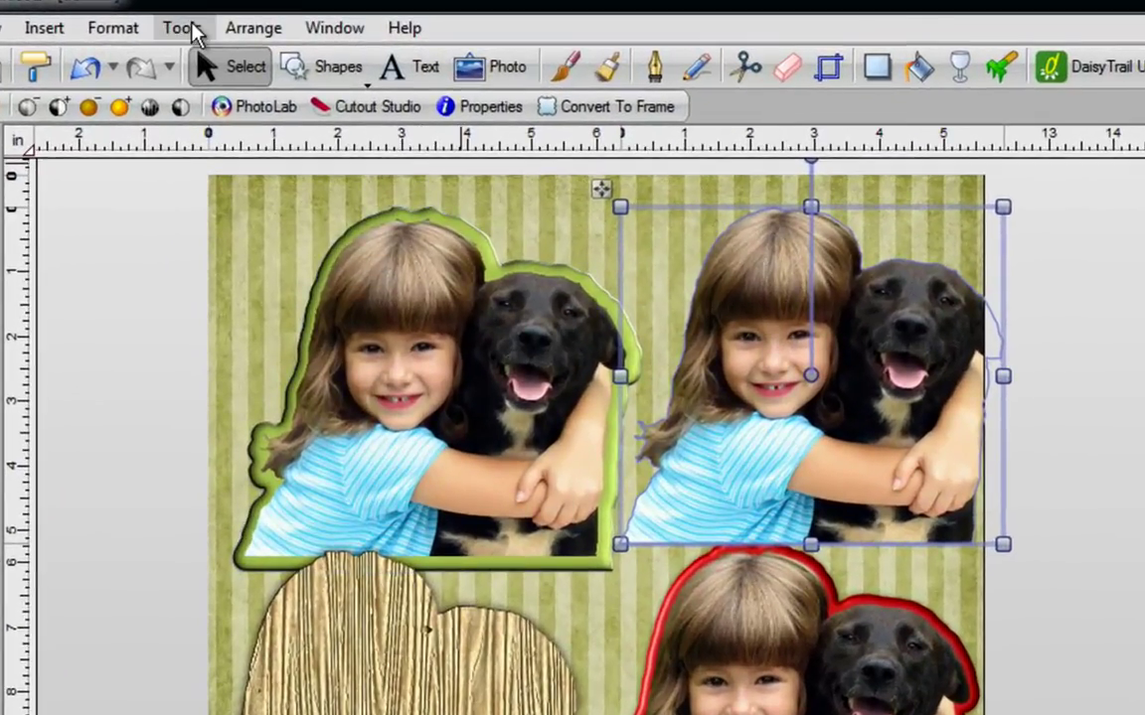
{"action": "left_click", "coordinate": [182, 30]}
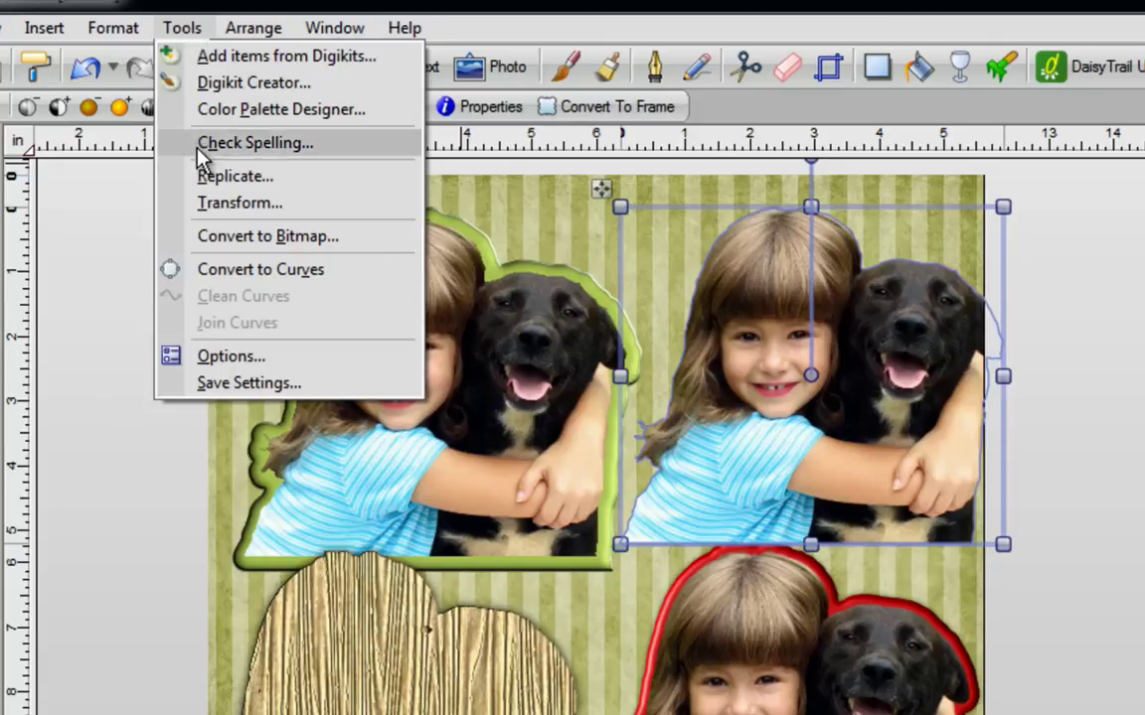
{"action": "left_click", "coordinate": [225, 245]}
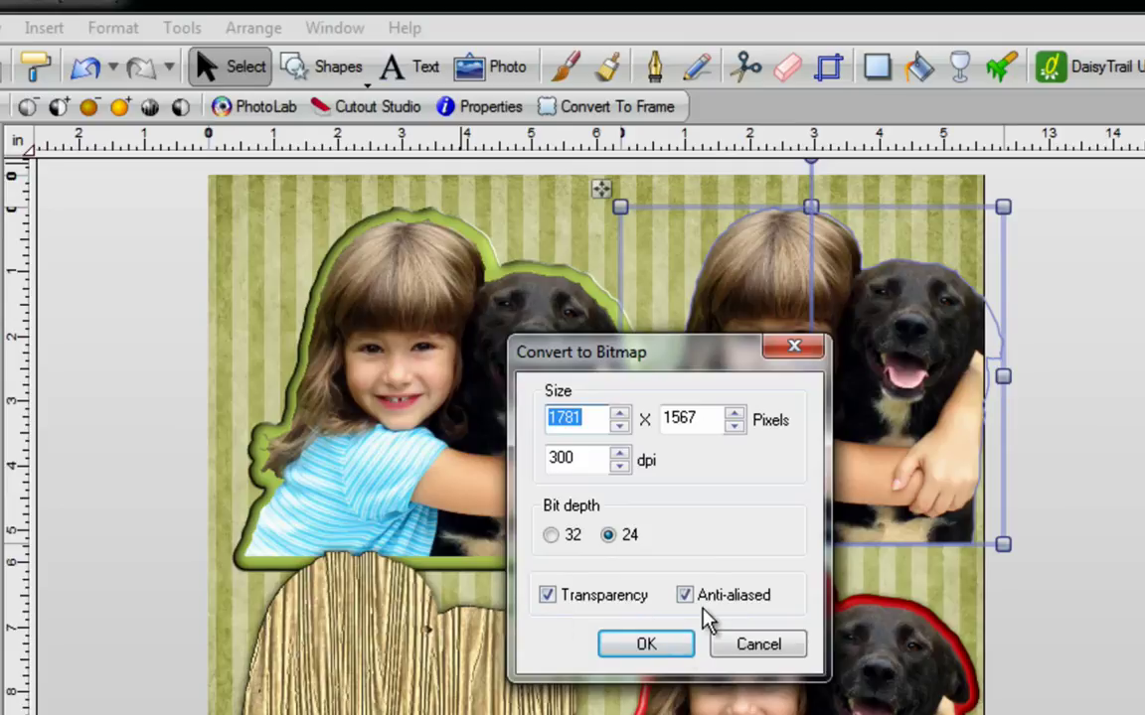
{"action": "left_click", "coordinate": [651, 643]}
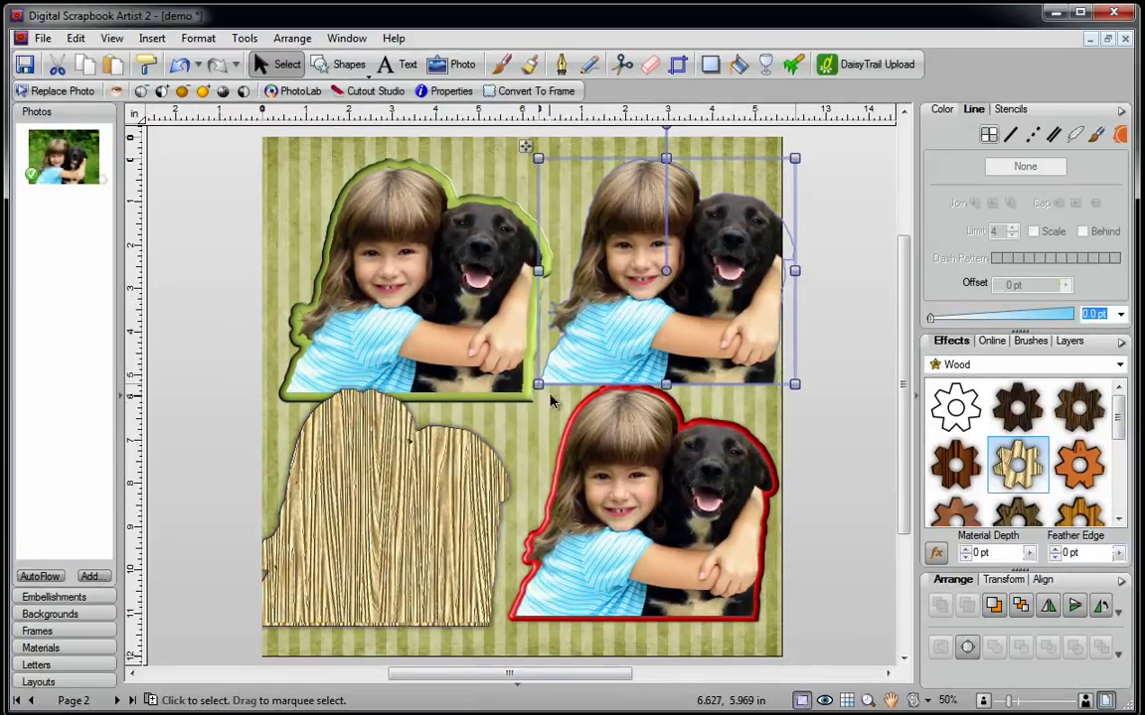
Step: Advance to page 3 to view the finished 'Ever the Best of Friends' layout
{"action": "left_click", "coordinate": [116, 700]}
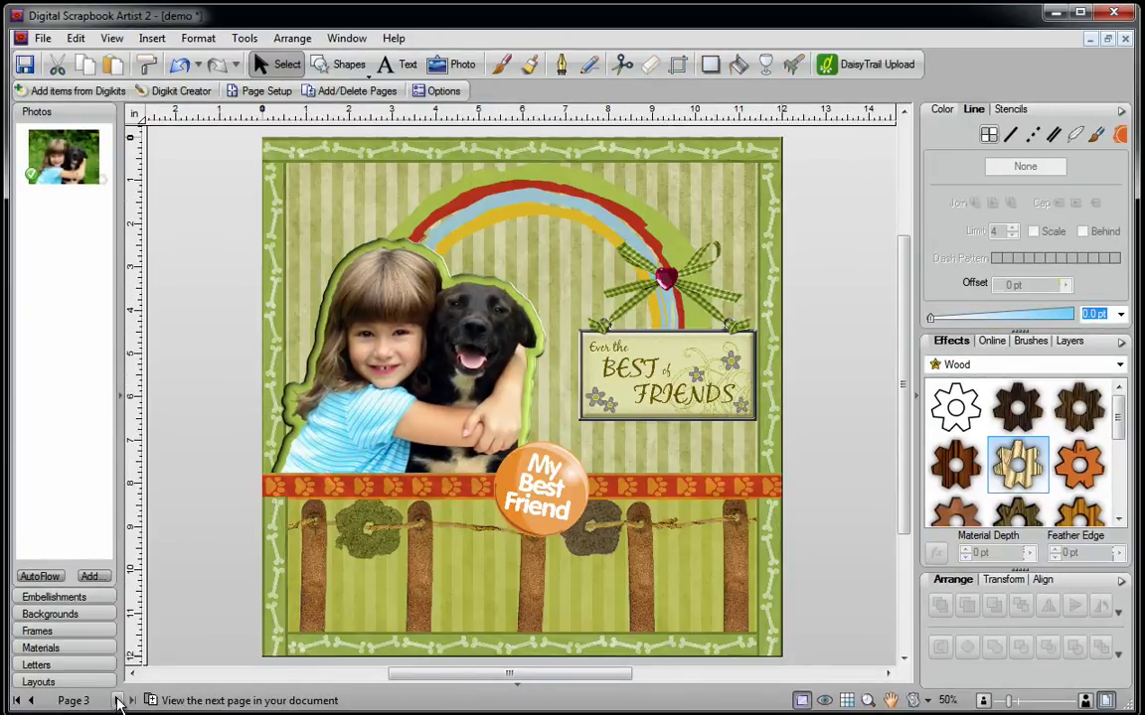